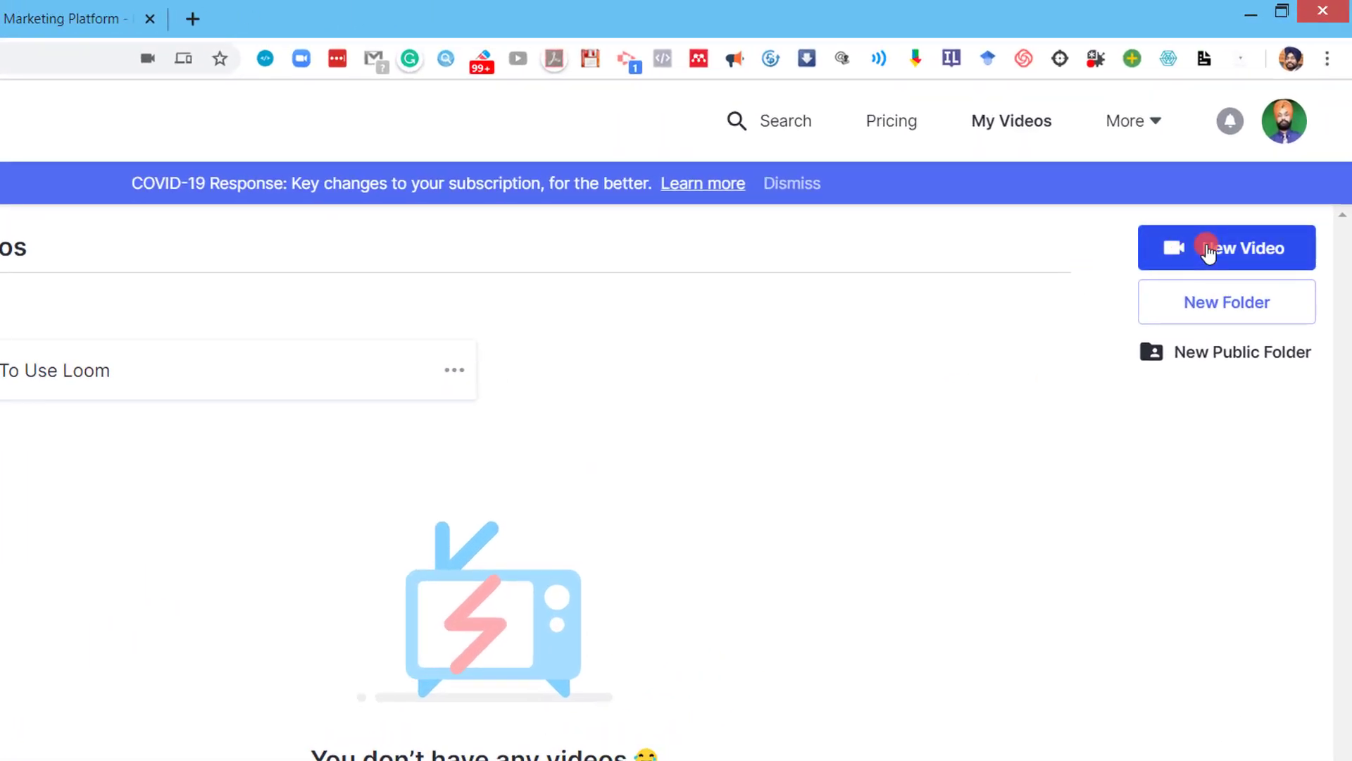
- Start a new Screen+Cam video and set the webcam bubble to medium after trying small and large
left_click(1208, 252)
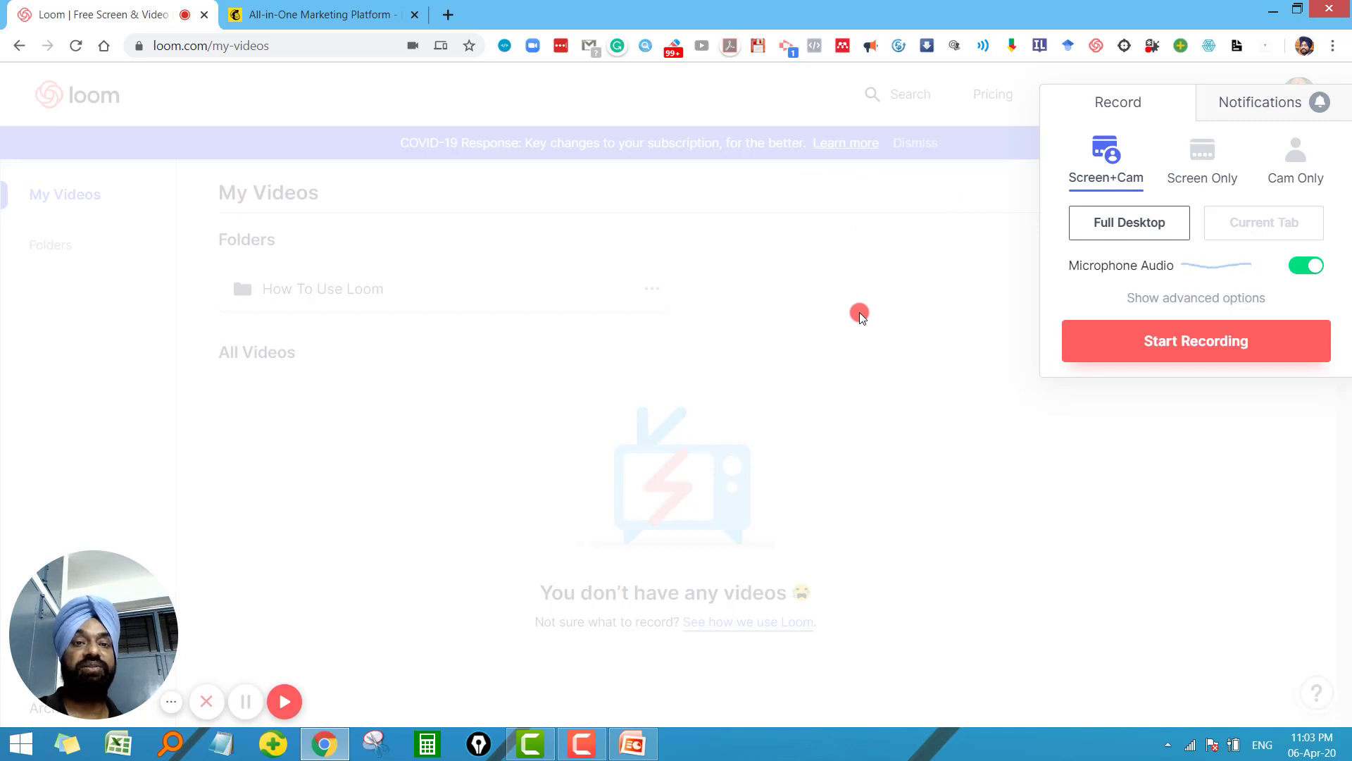
mouse_move(164, 596)
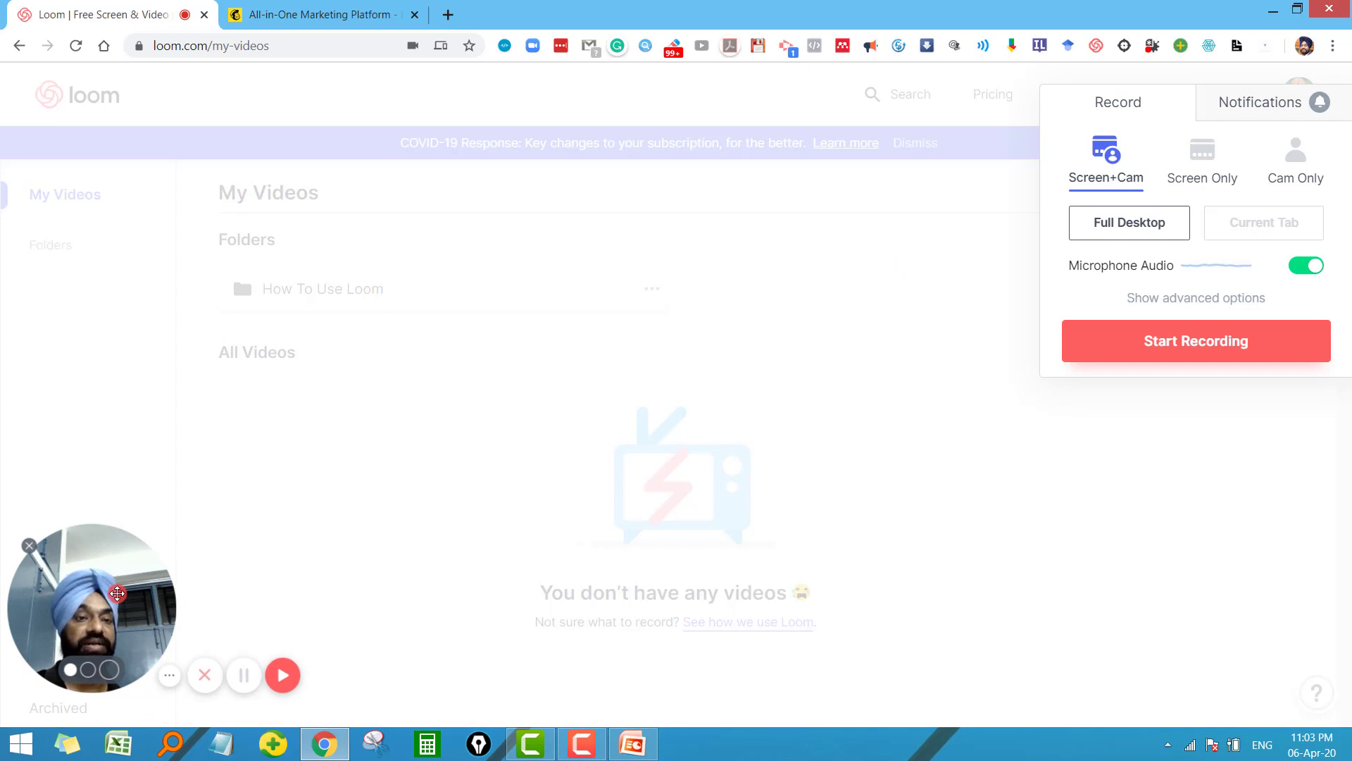
left_click(89, 670)
left_click(154, 670)
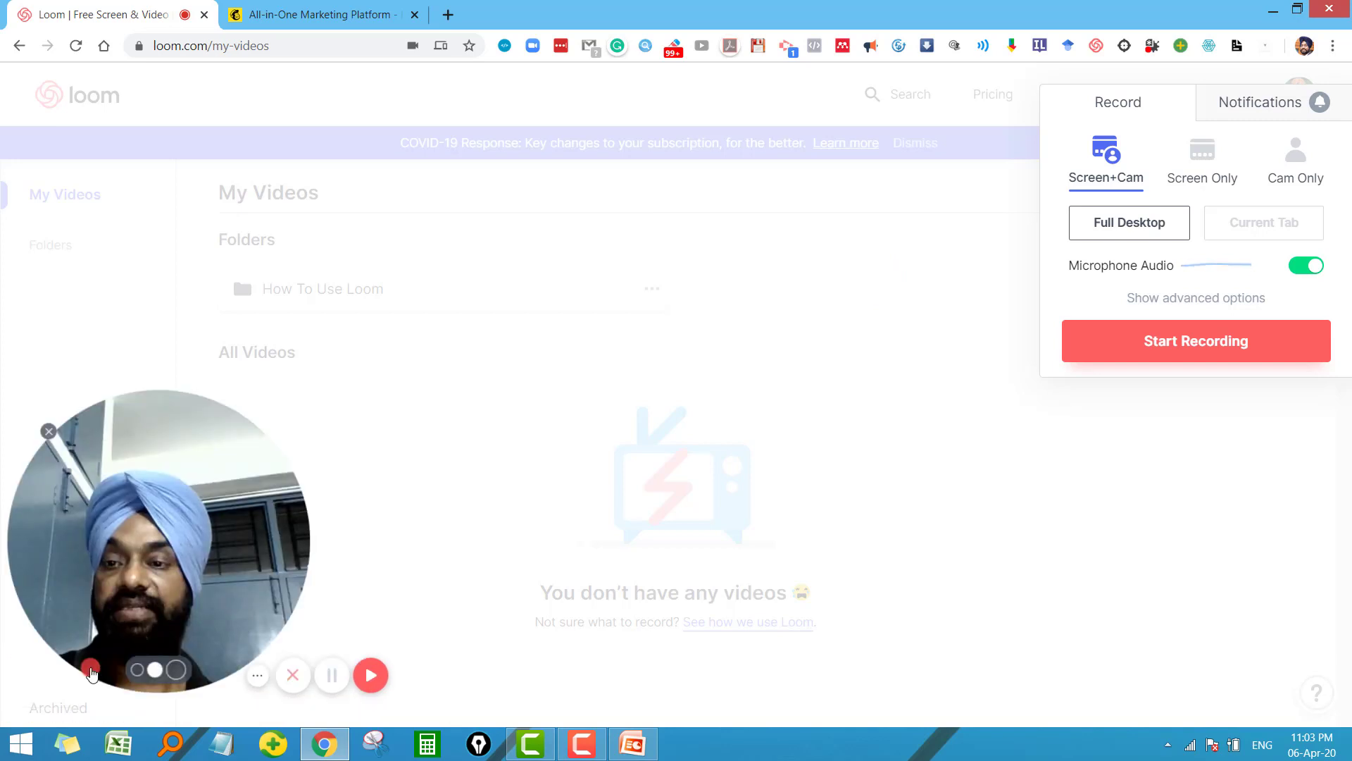
left_click(143, 670)
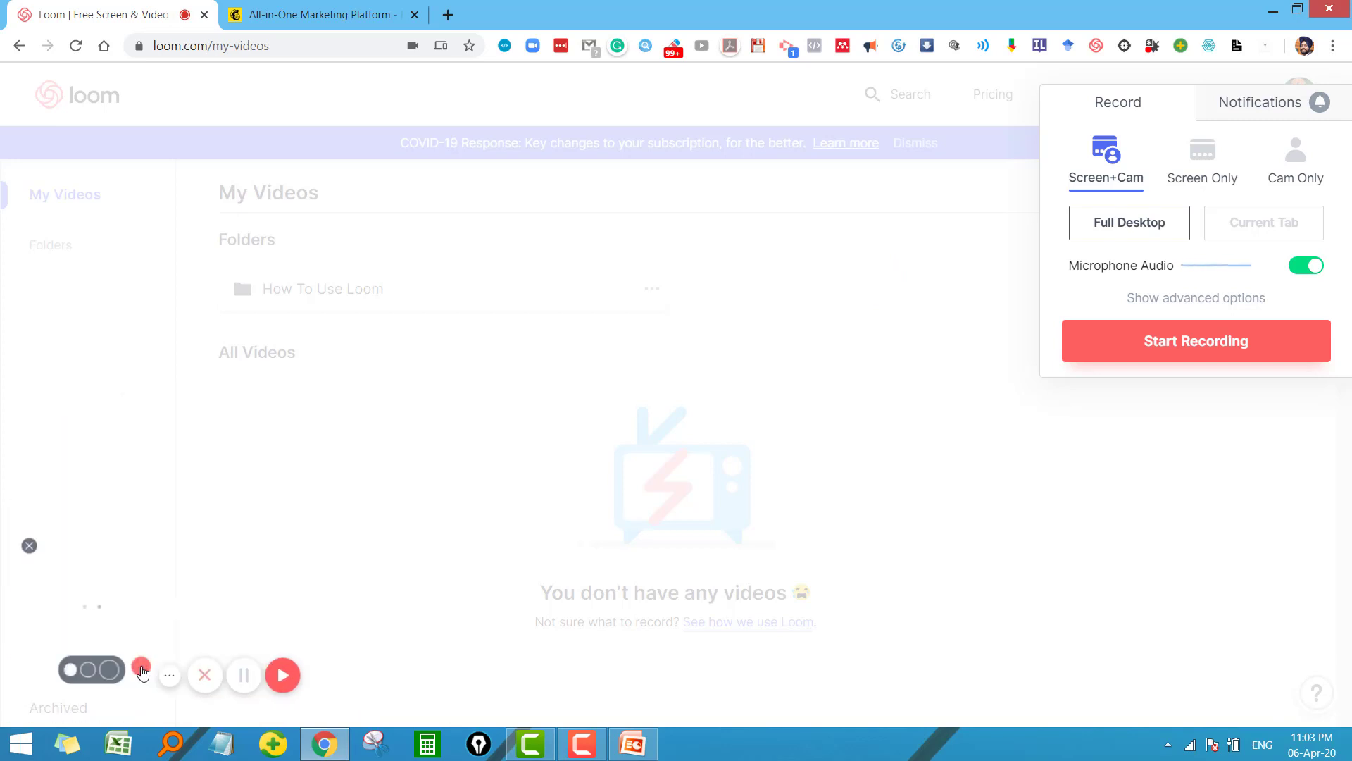
left_click(88, 670)
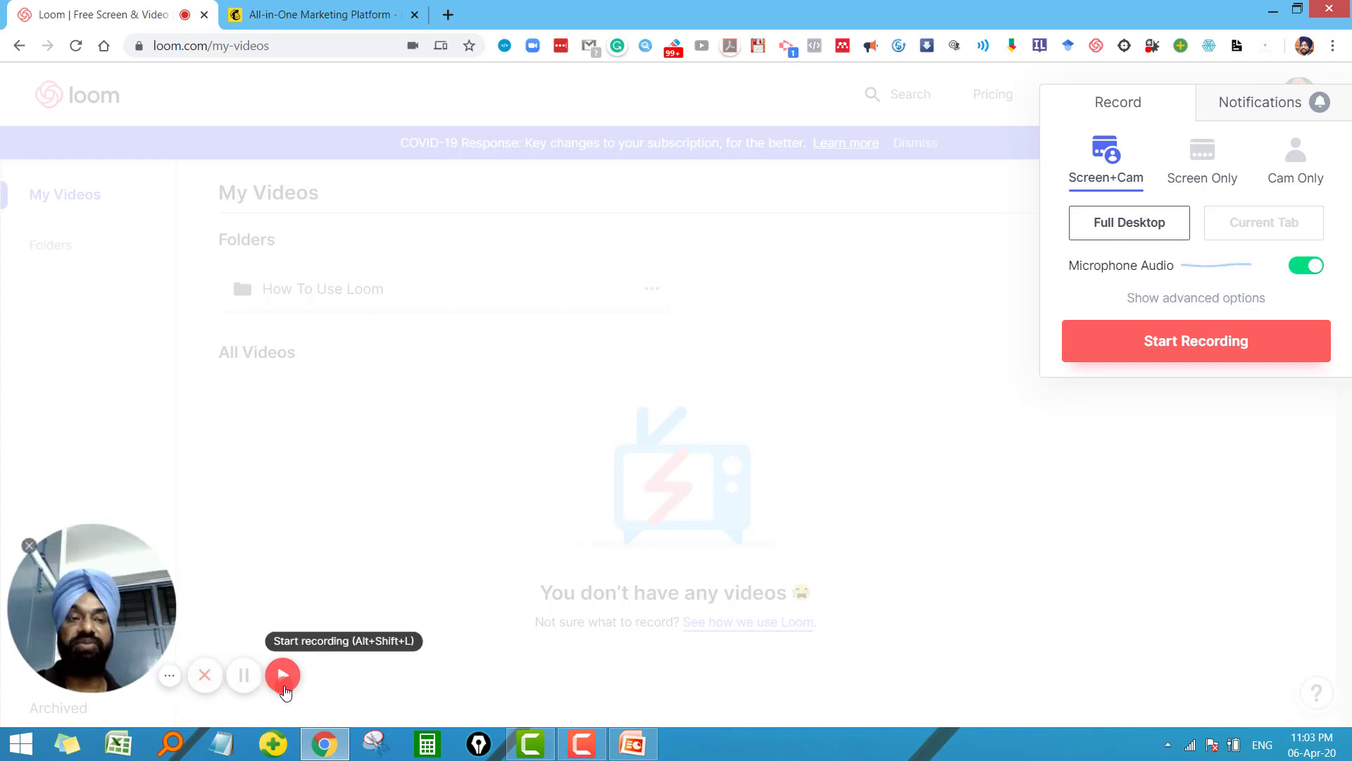
- Switch the recorder to Screen Only and turn off Use Photo for Screen Only in the advanced options
left_click(1212, 166)
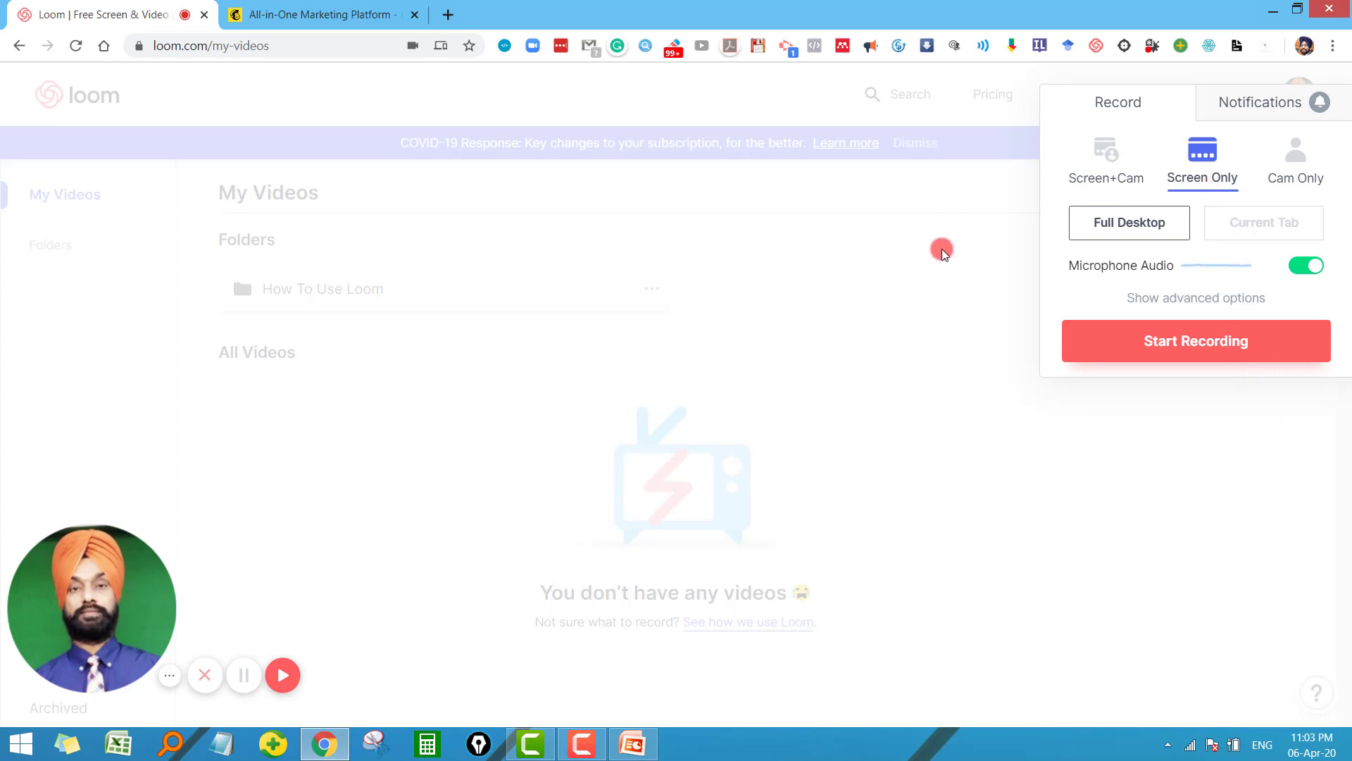
mouse_move(107, 483)
left_click(1199, 296)
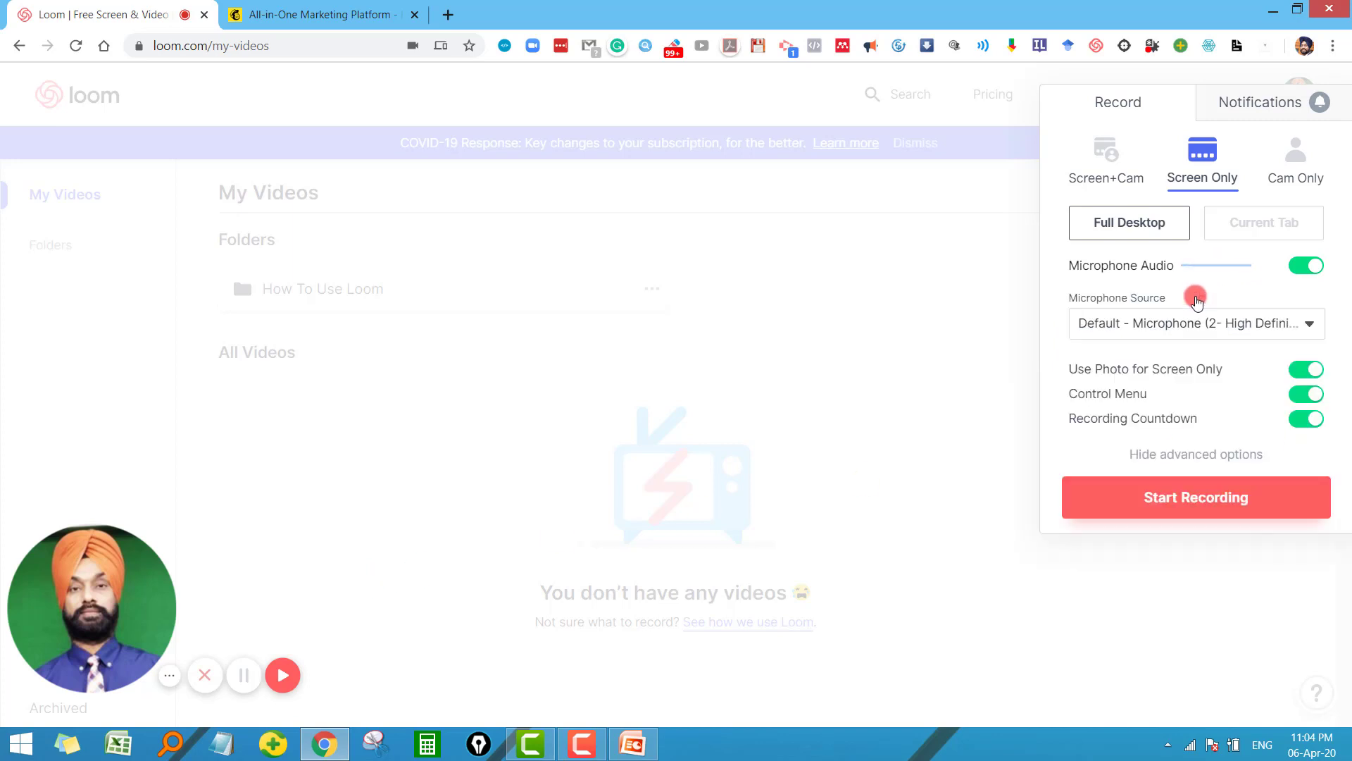
left_click(1299, 372)
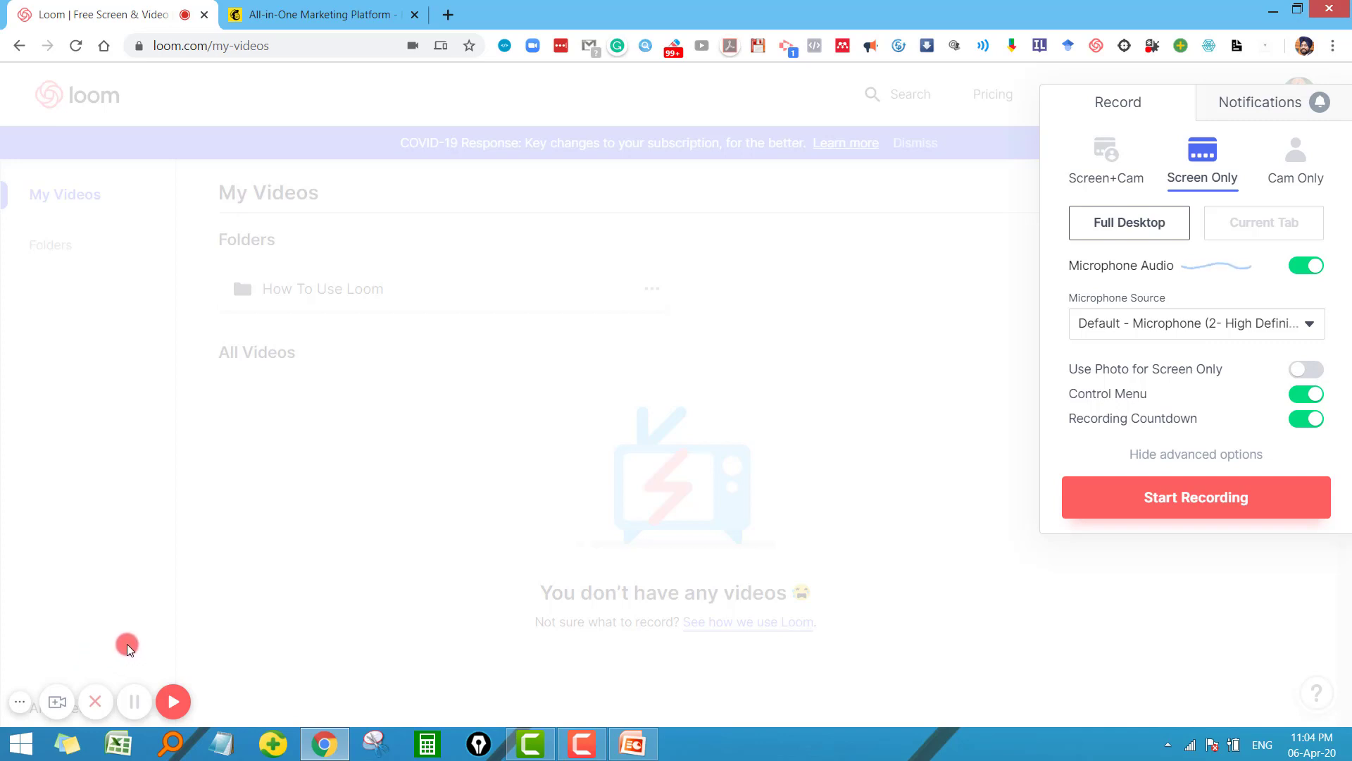
- Re-enable Use Photo for Screen Only, try Cam Only, then return to Screen+Cam mode
left_click(1310, 370)
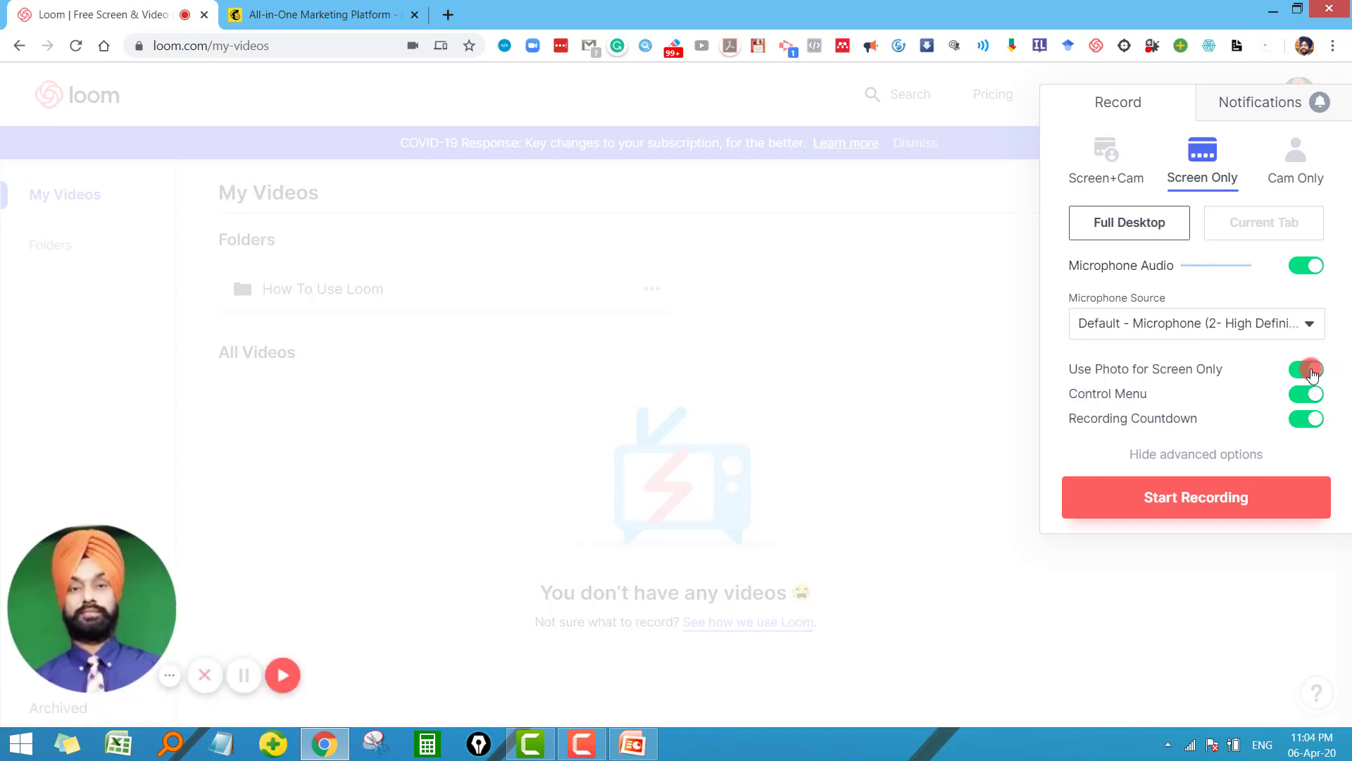
left_click(1298, 158)
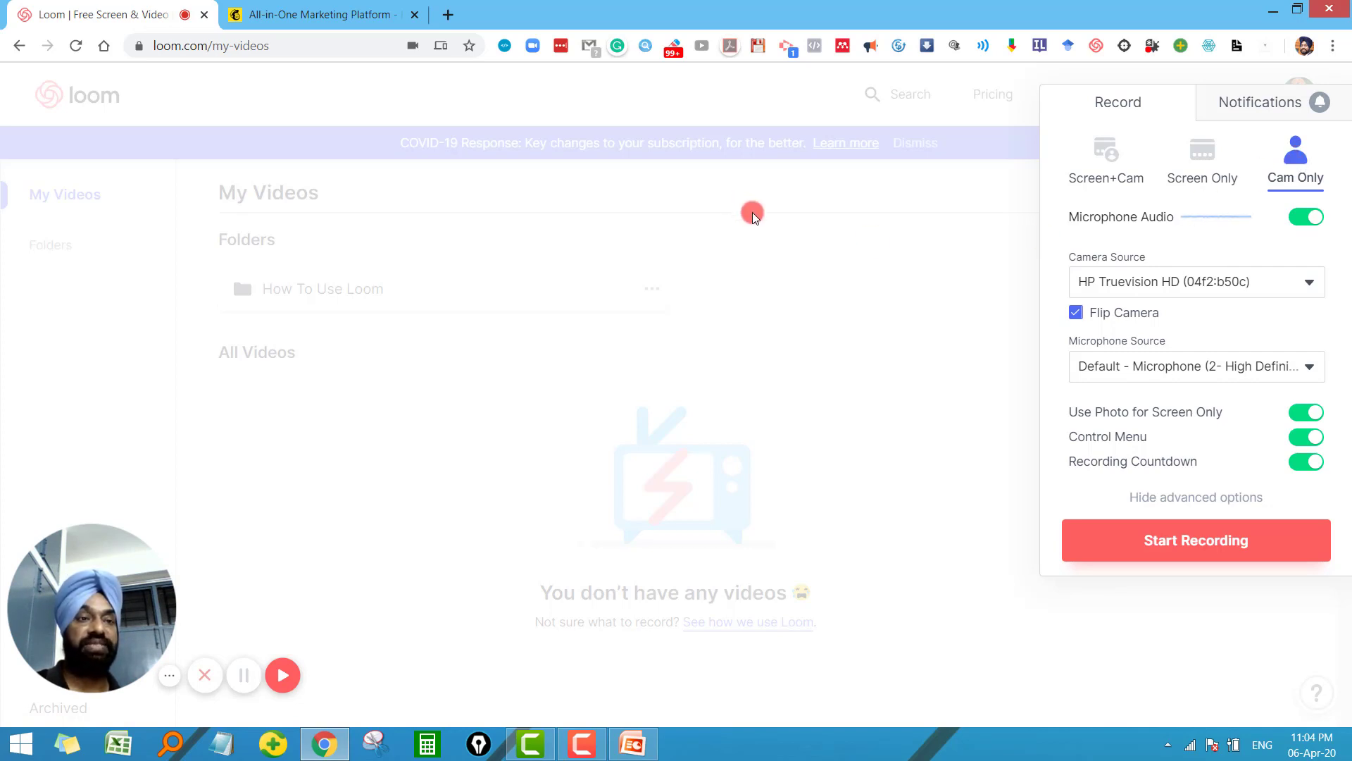
left_click(1118, 178)
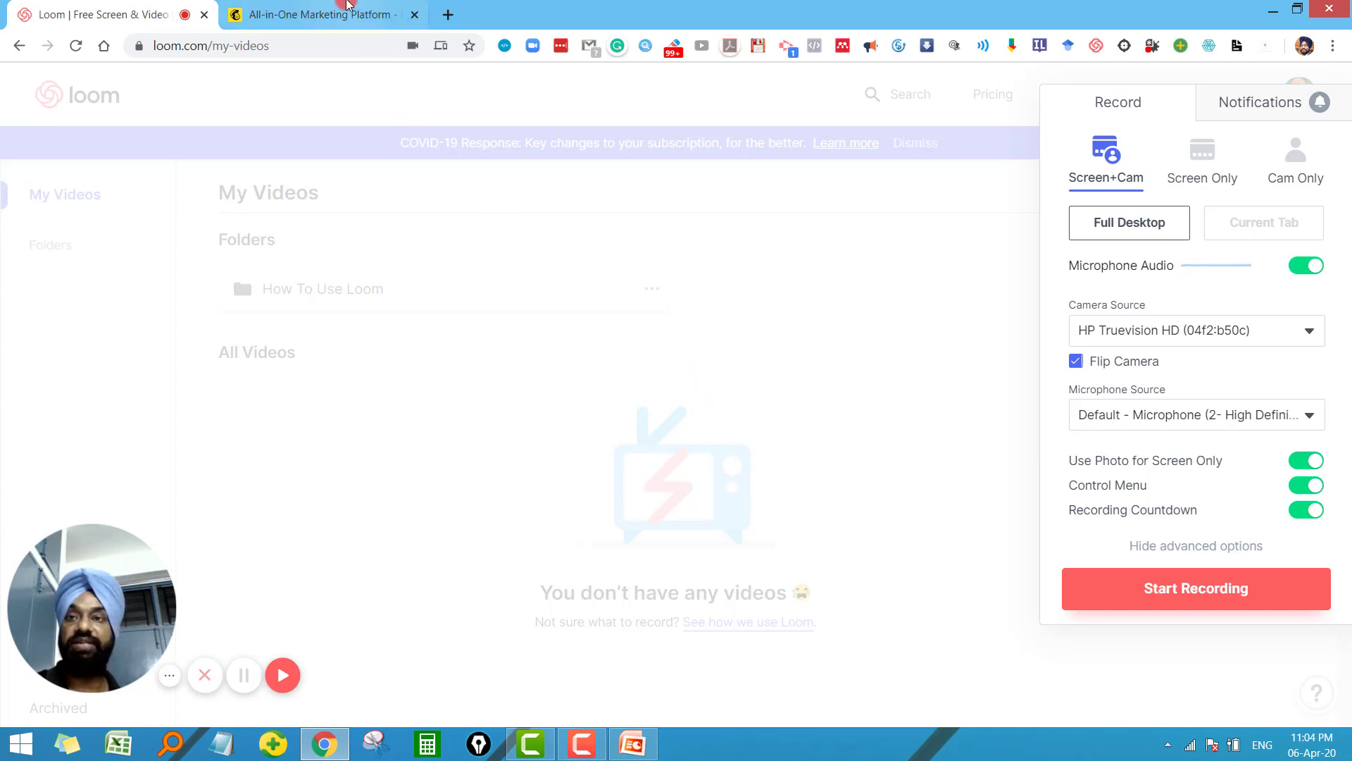
- Scroll through the Mailchimp homepage, then return to Loom and start recording
left_click(331, 14)
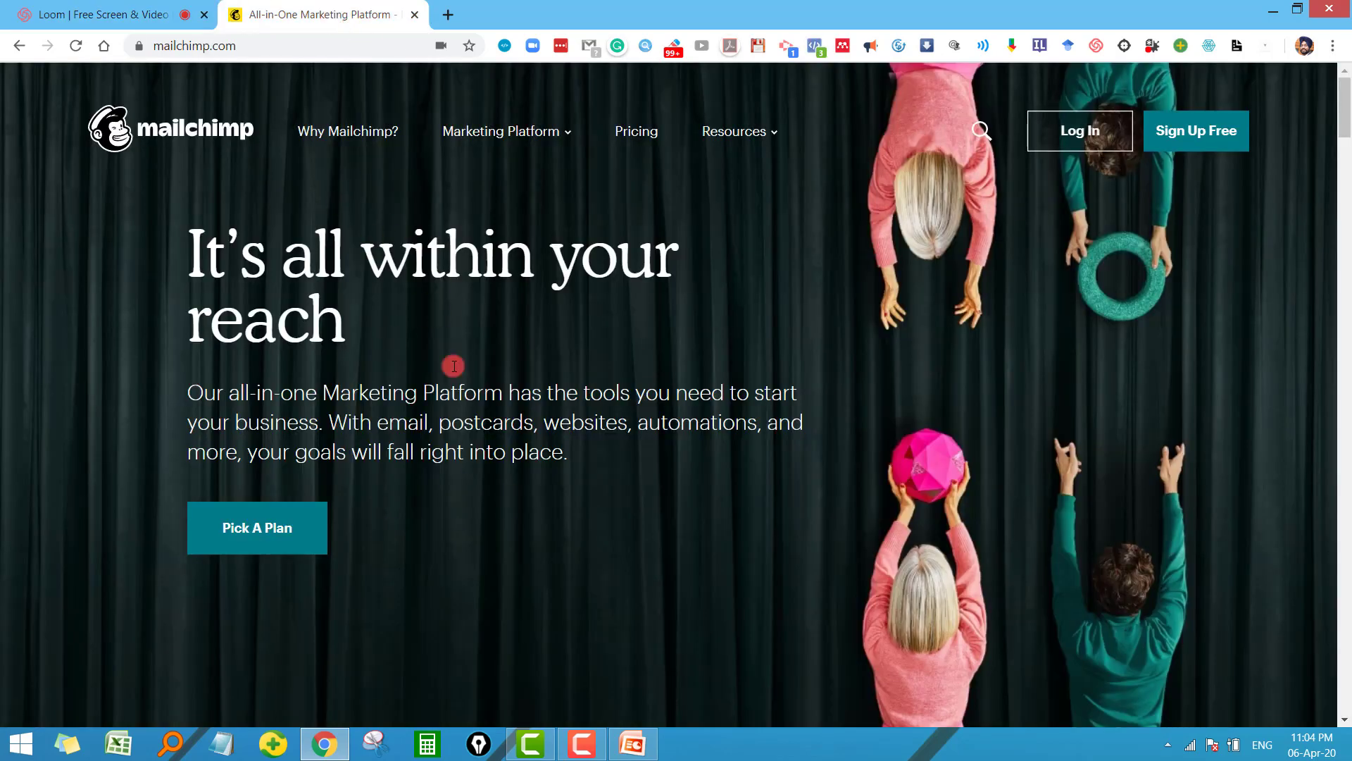
scroll(604, 372, "down", 5)
scroll(604, 373, "down", 20)
scroll(623, 369, "up", 20)
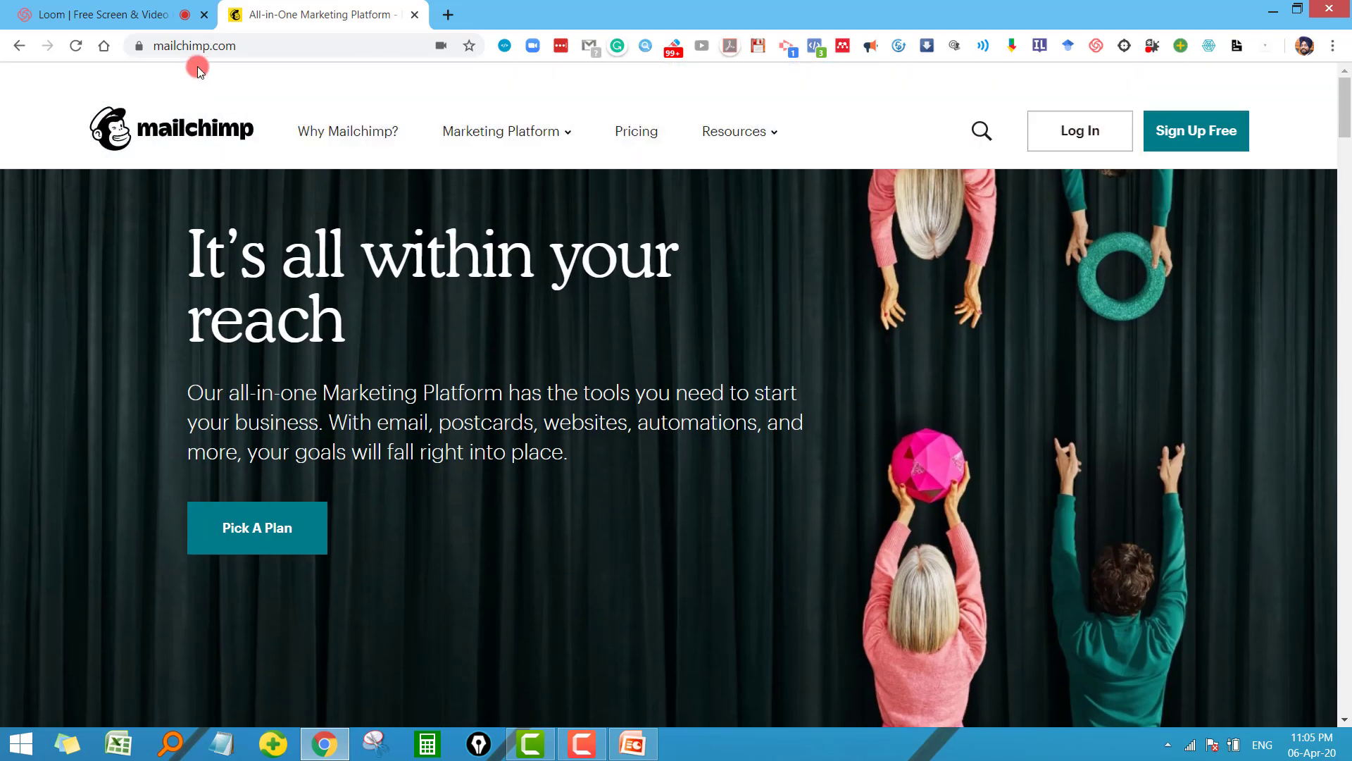
left_click(56, 14)
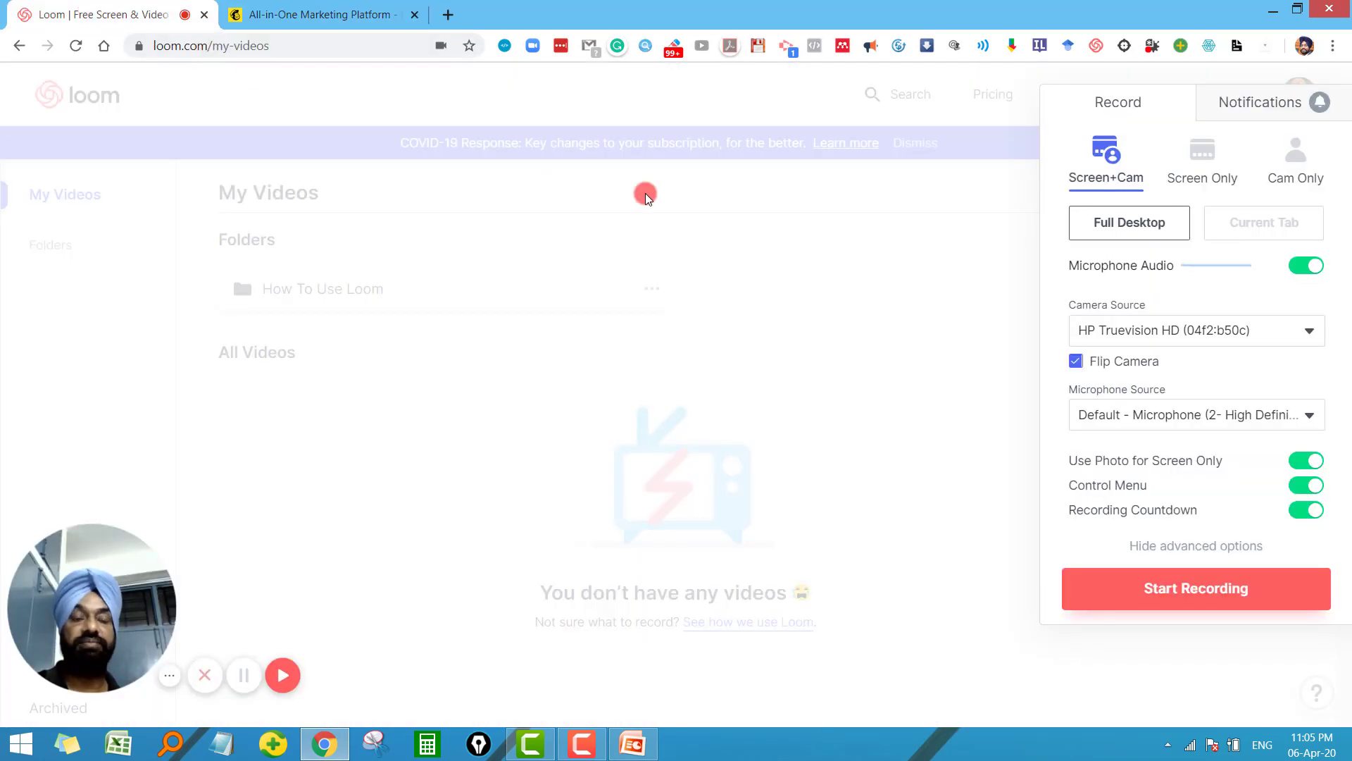
left_click(1189, 597)
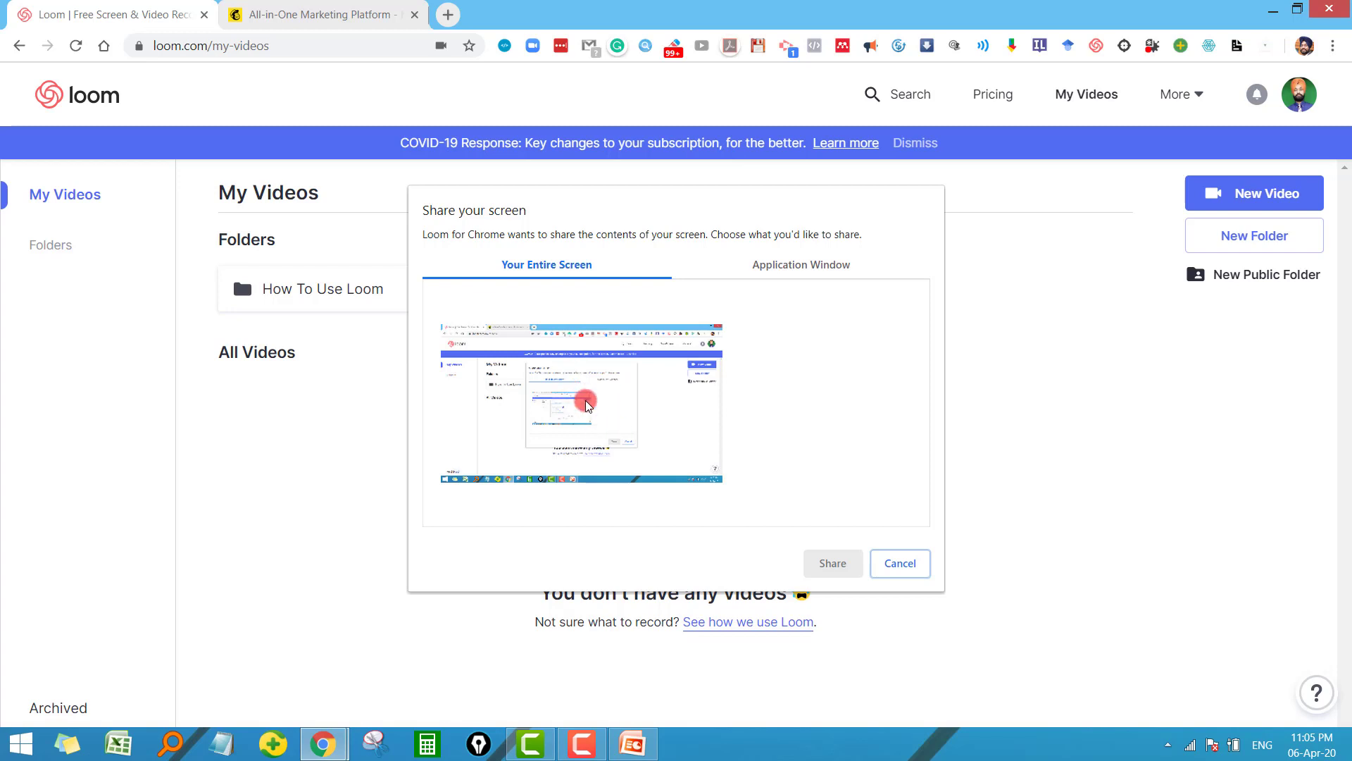
- Share Your Entire Screen in Chrome's prompt so the Loom recording begins
left_click(807, 264)
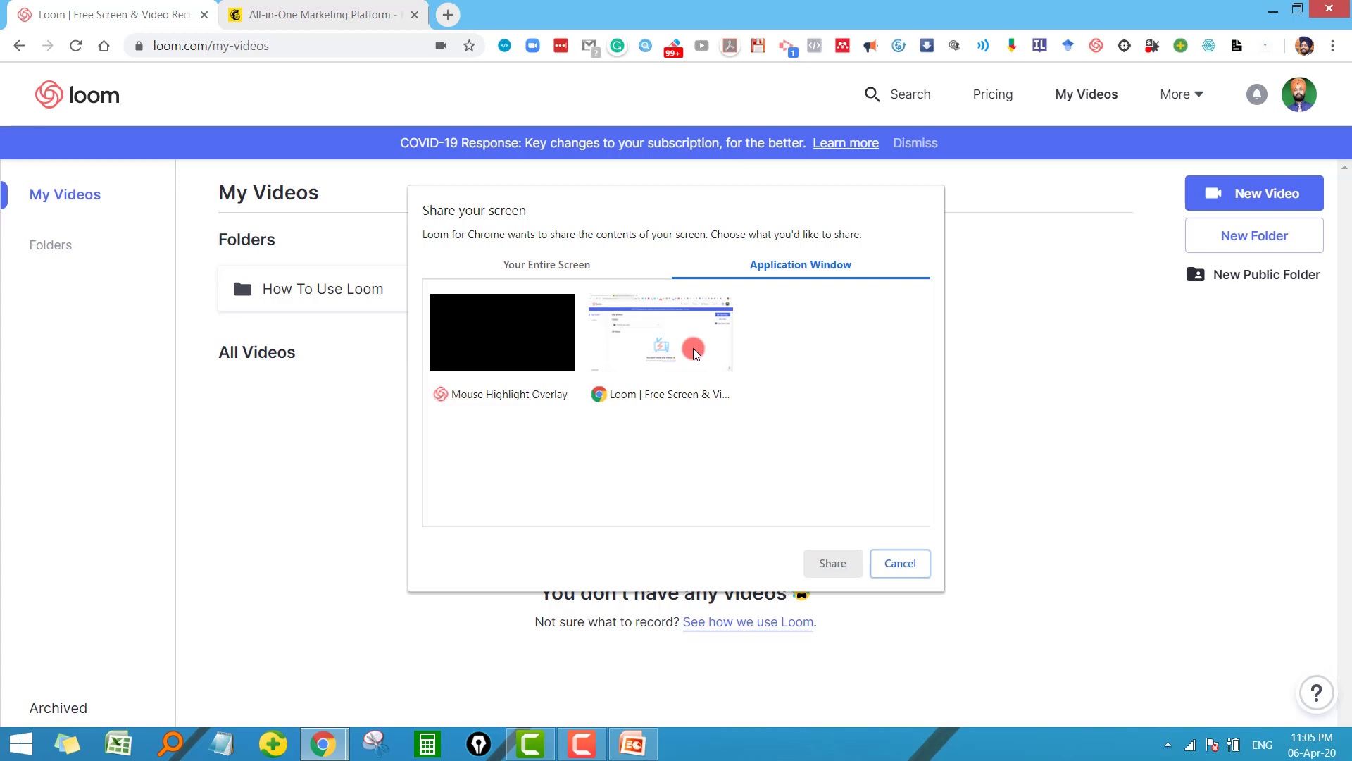
left_click(547, 267)
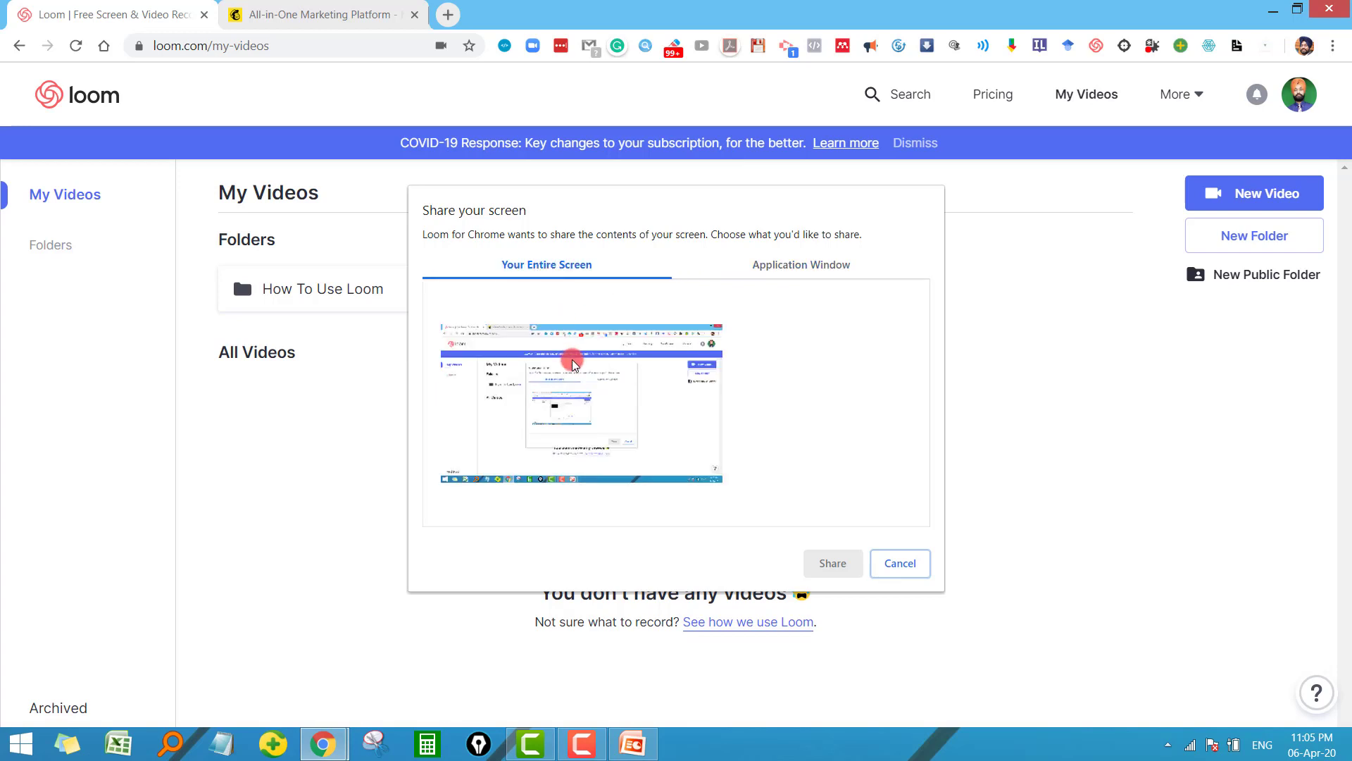
left_click(584, 416)
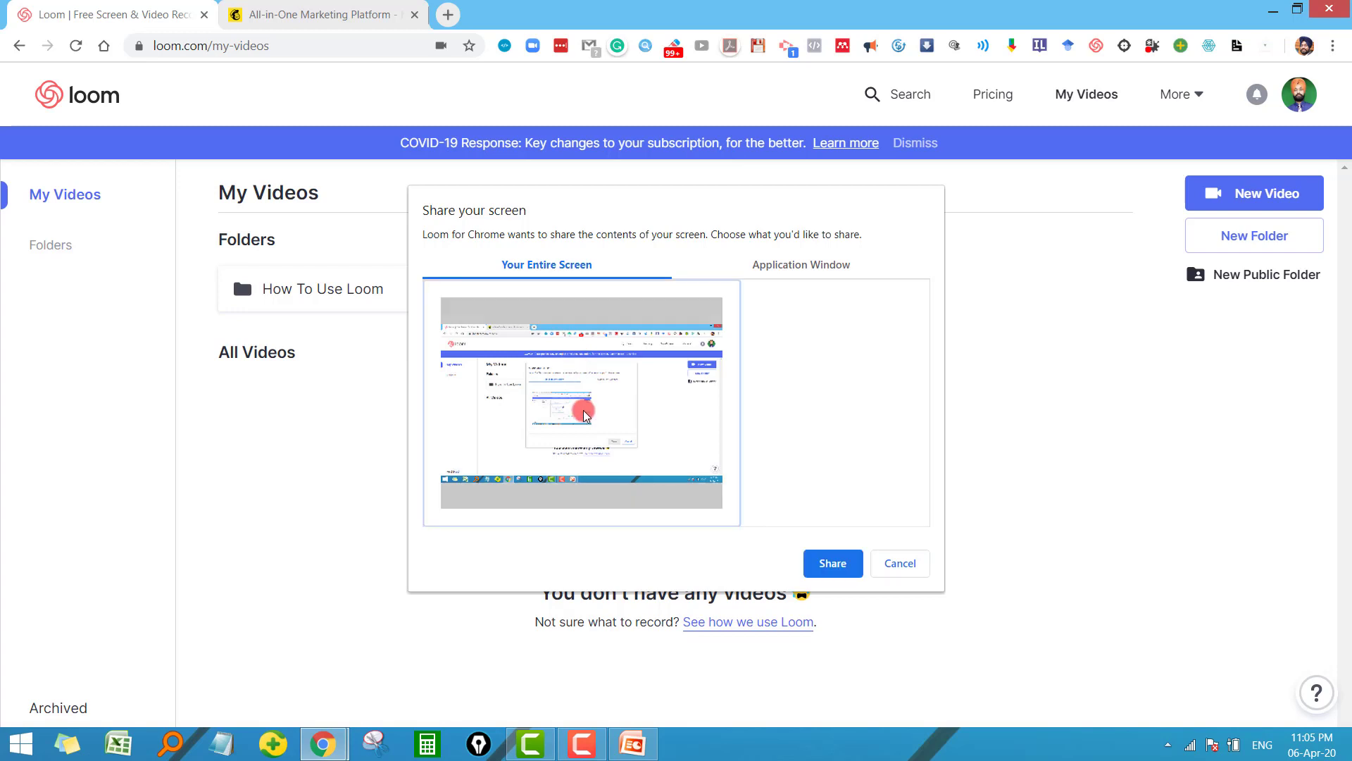
left_click(833, 565)
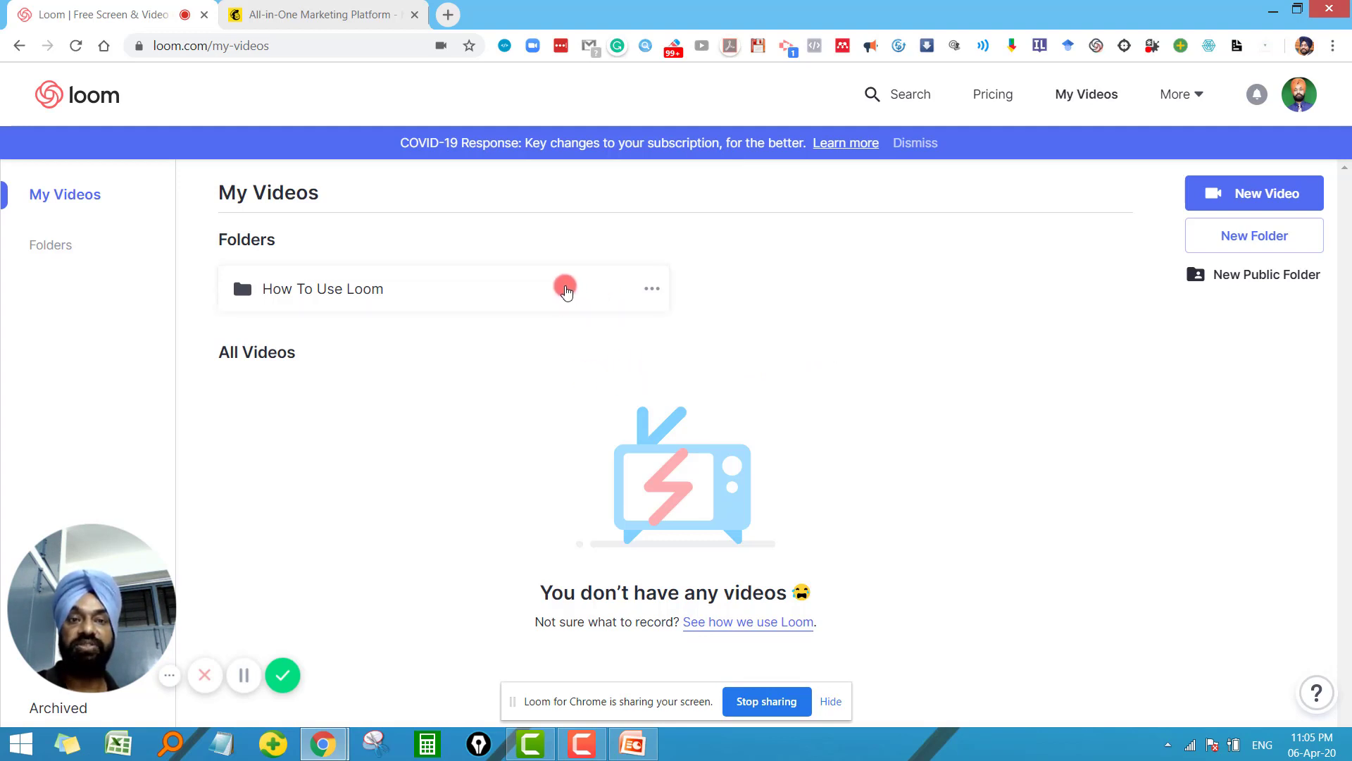
- Record a scroll down and up through the Mailchimp homepage, then finish the Loom recording
left_click(310, 14)
mouse_move(509, 128)
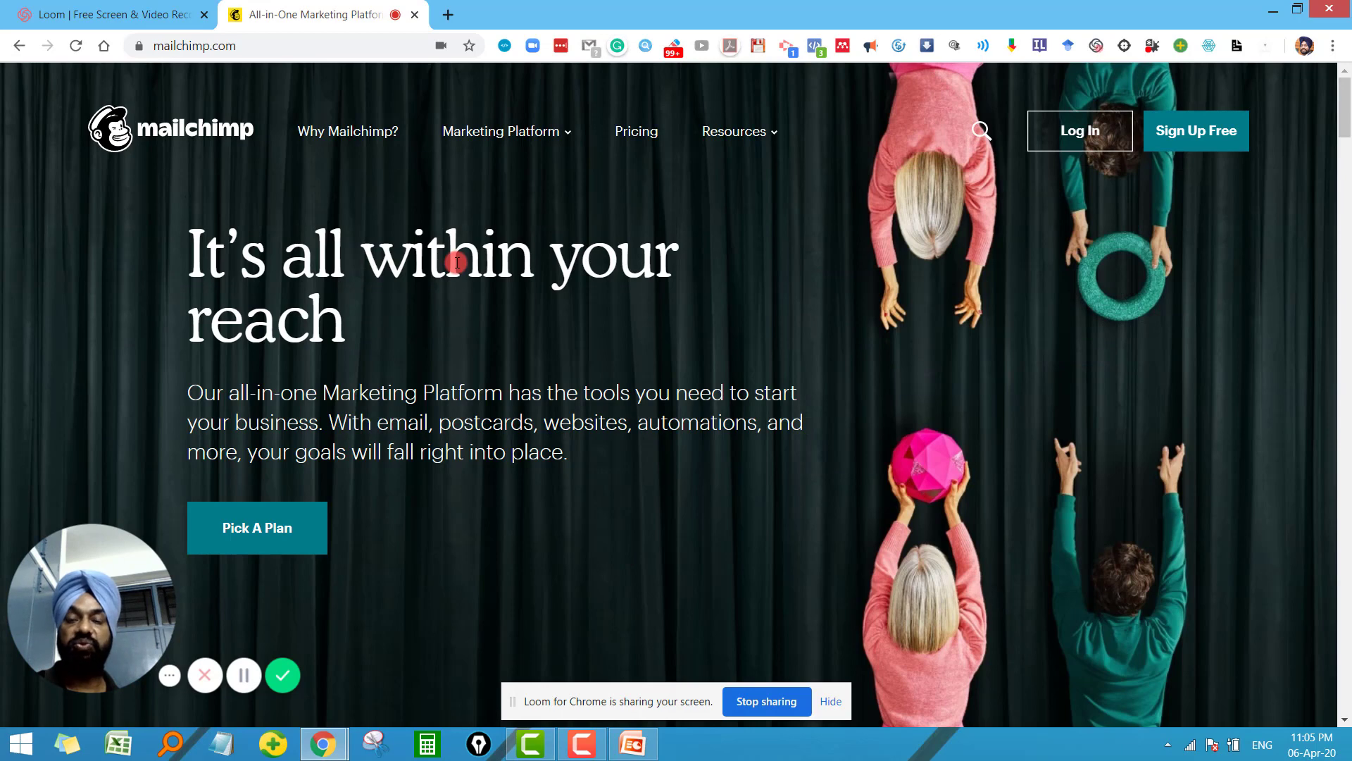
scroll(457, 263, "down", 6)
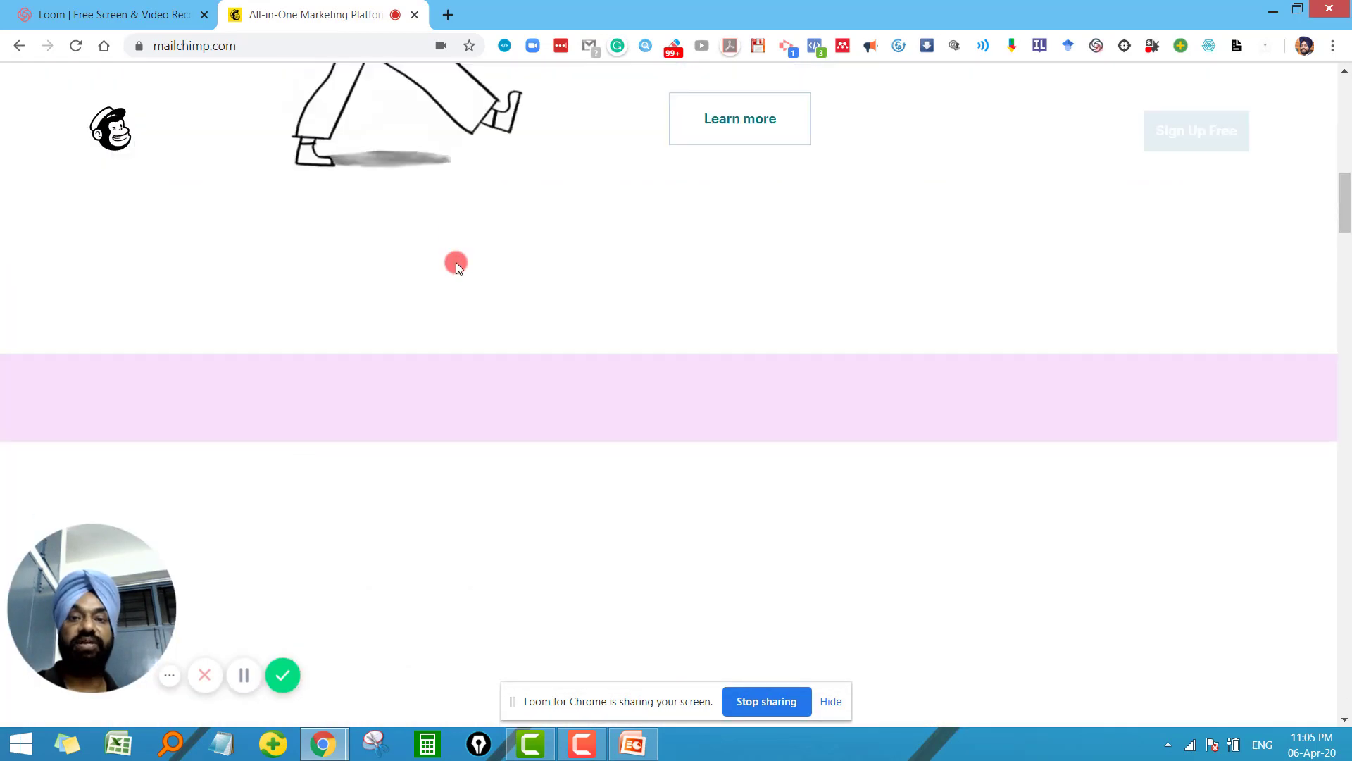
scroll(456, 263, "up", 15)
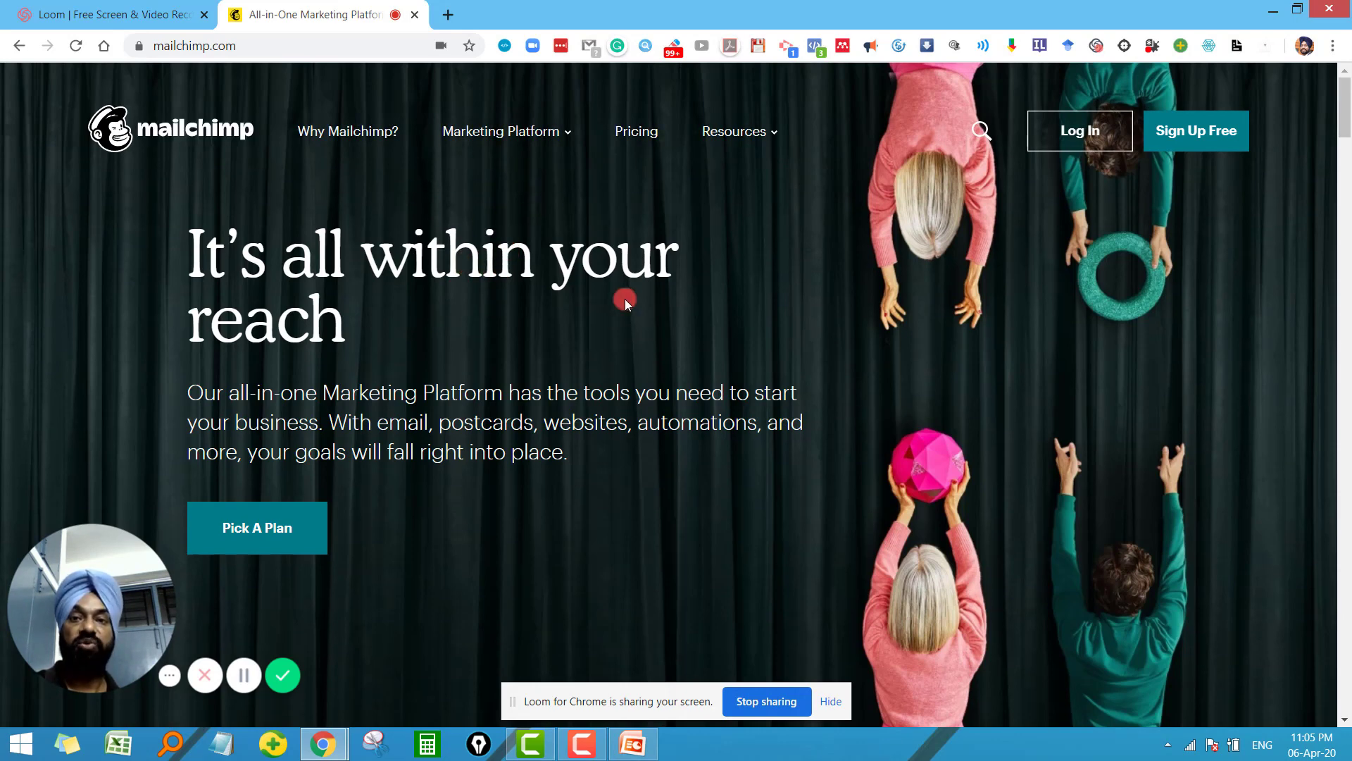
scroll(742, 299, "down", 6)
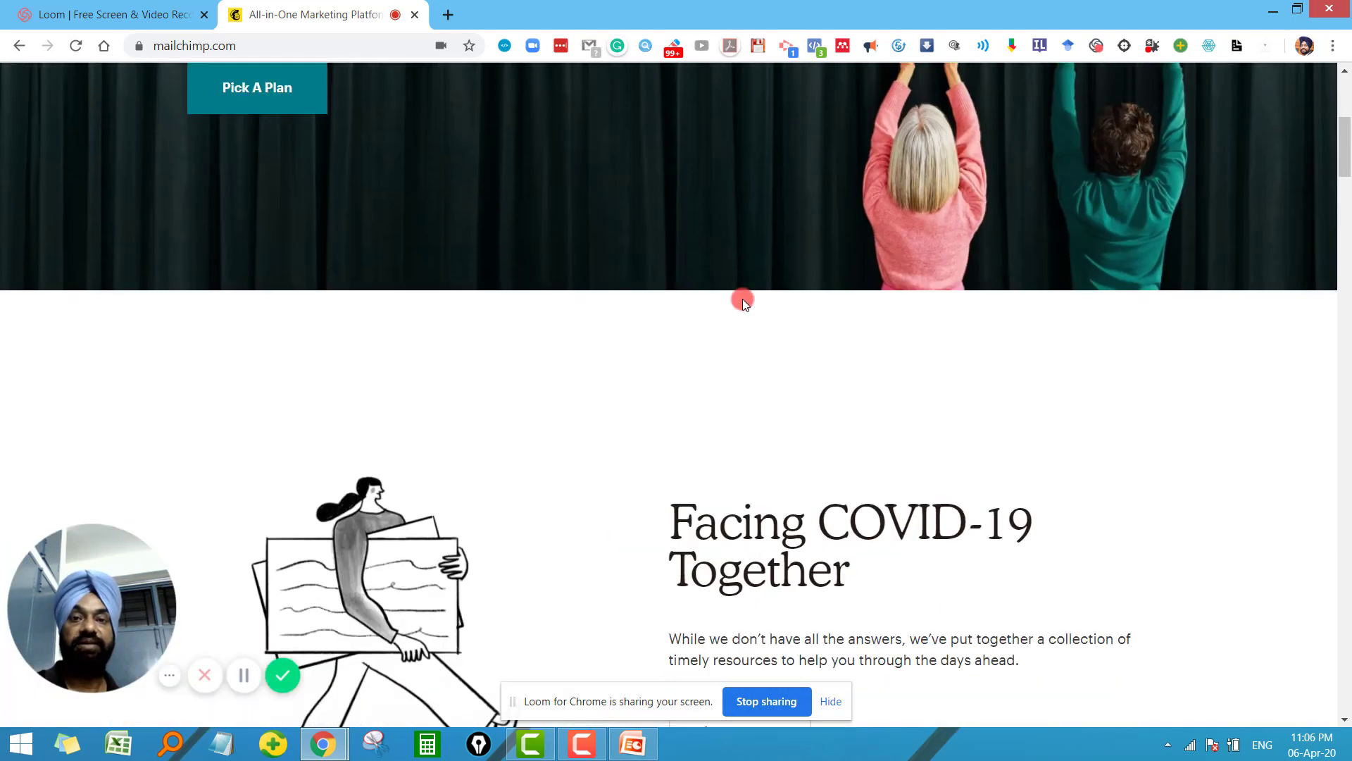
scroll(742, 299, "down", 12)
scroll(755, 297, "up", 2)
scroll(754, 297, "up", 16)
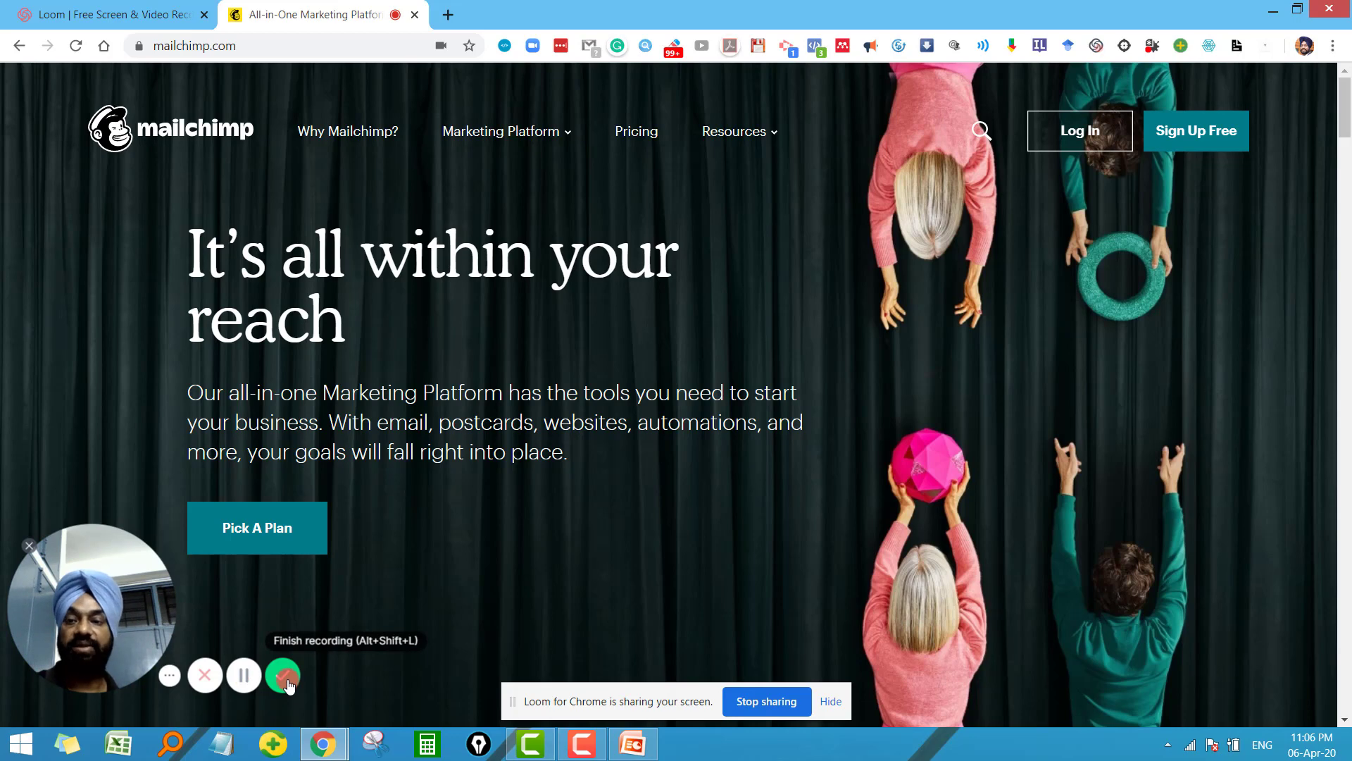
left_click(286, 676)
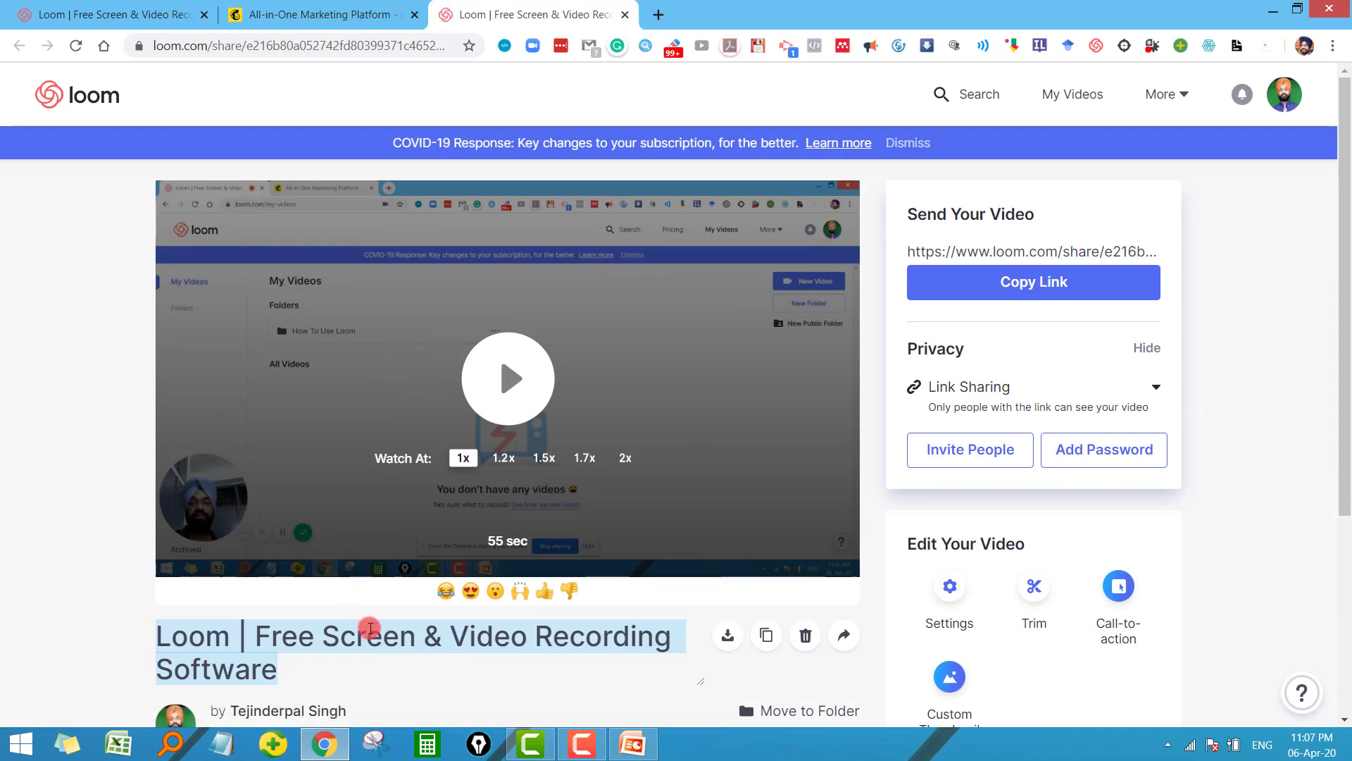
- Replace the default video title with 'Lecture1: MailChimp'
scroll(190, 658, "down", 1)
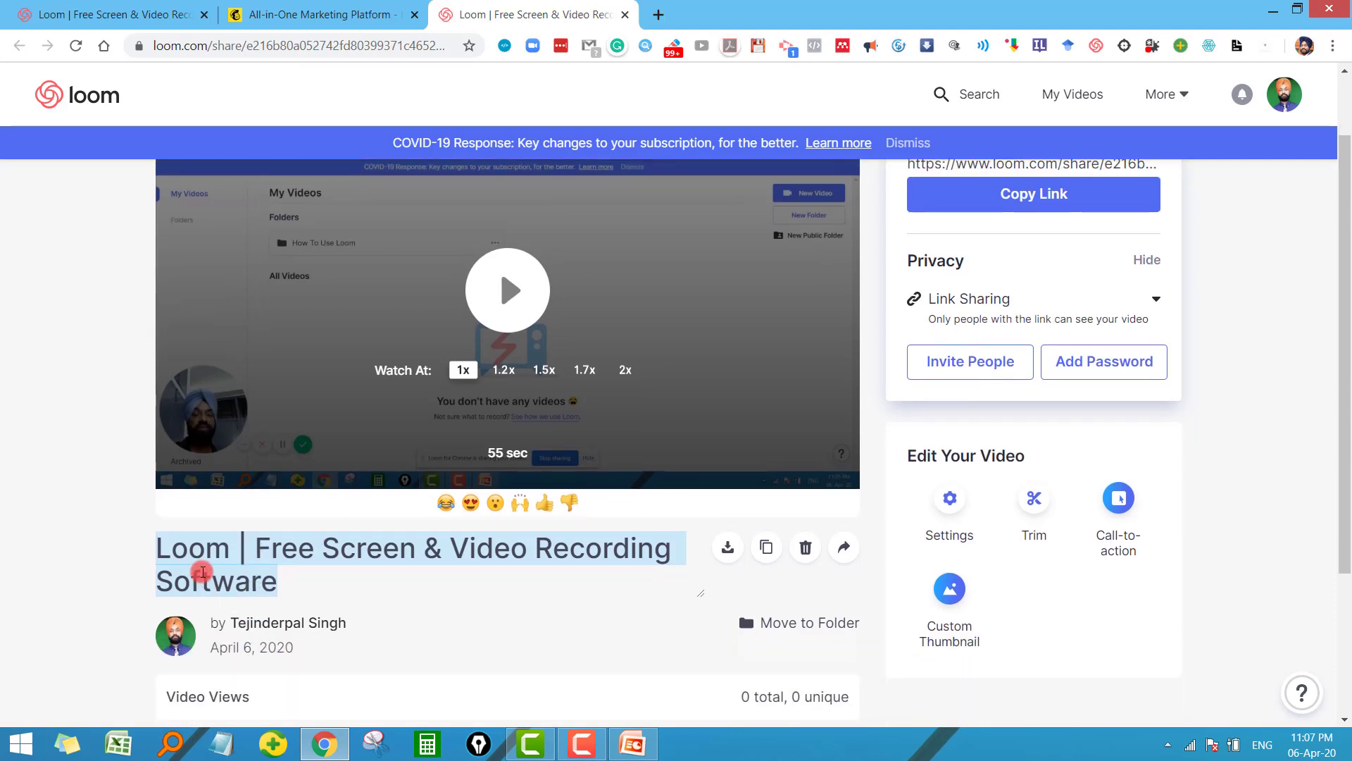
left_click(180, 558)
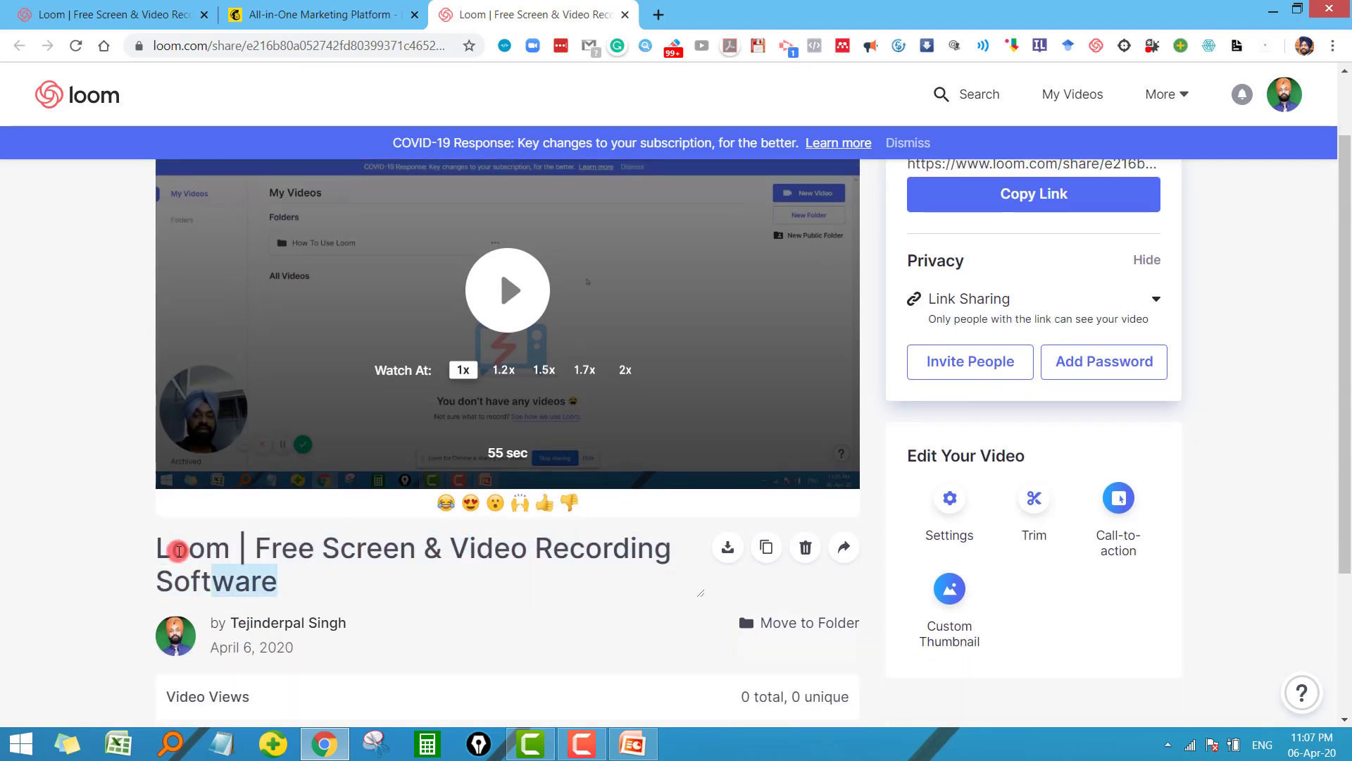
left_click_drag(266, 573, 157, 549)
type("Eecture")
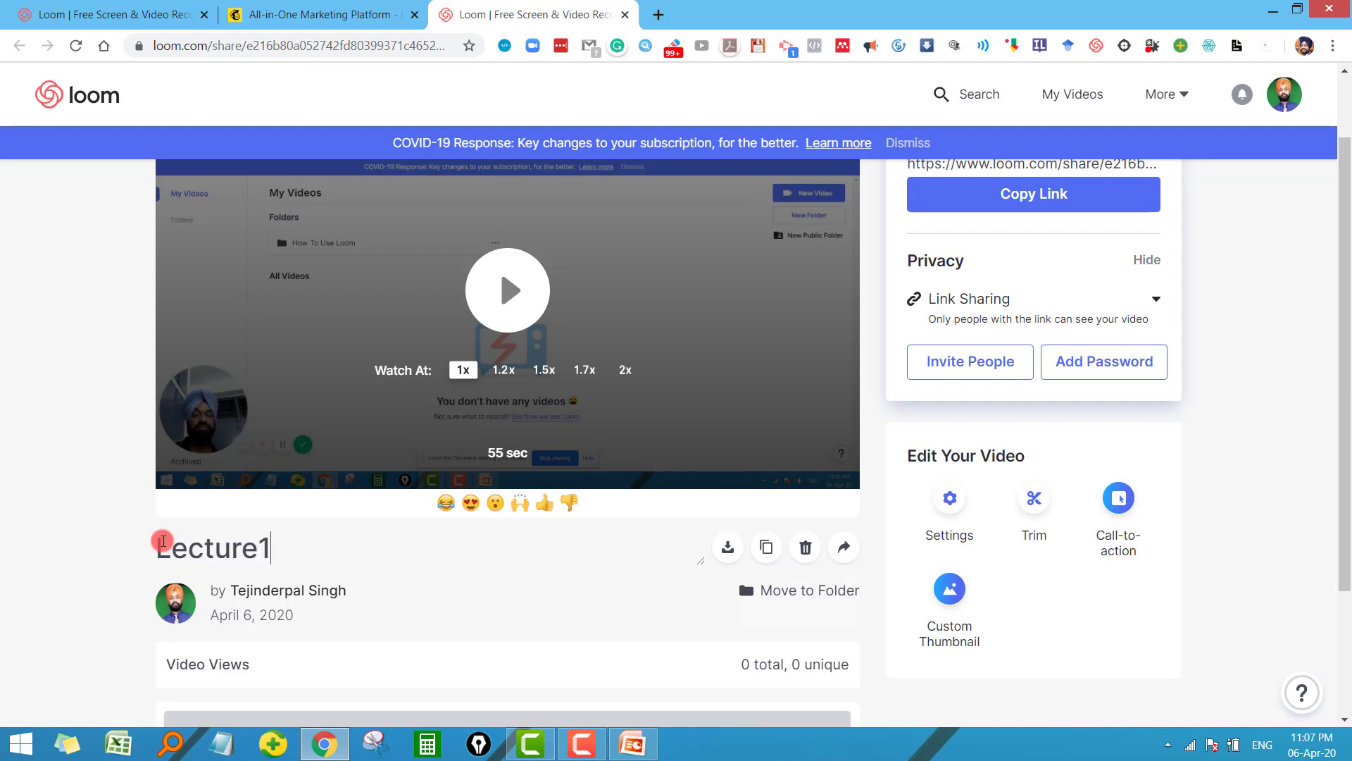
type("1: Mail")
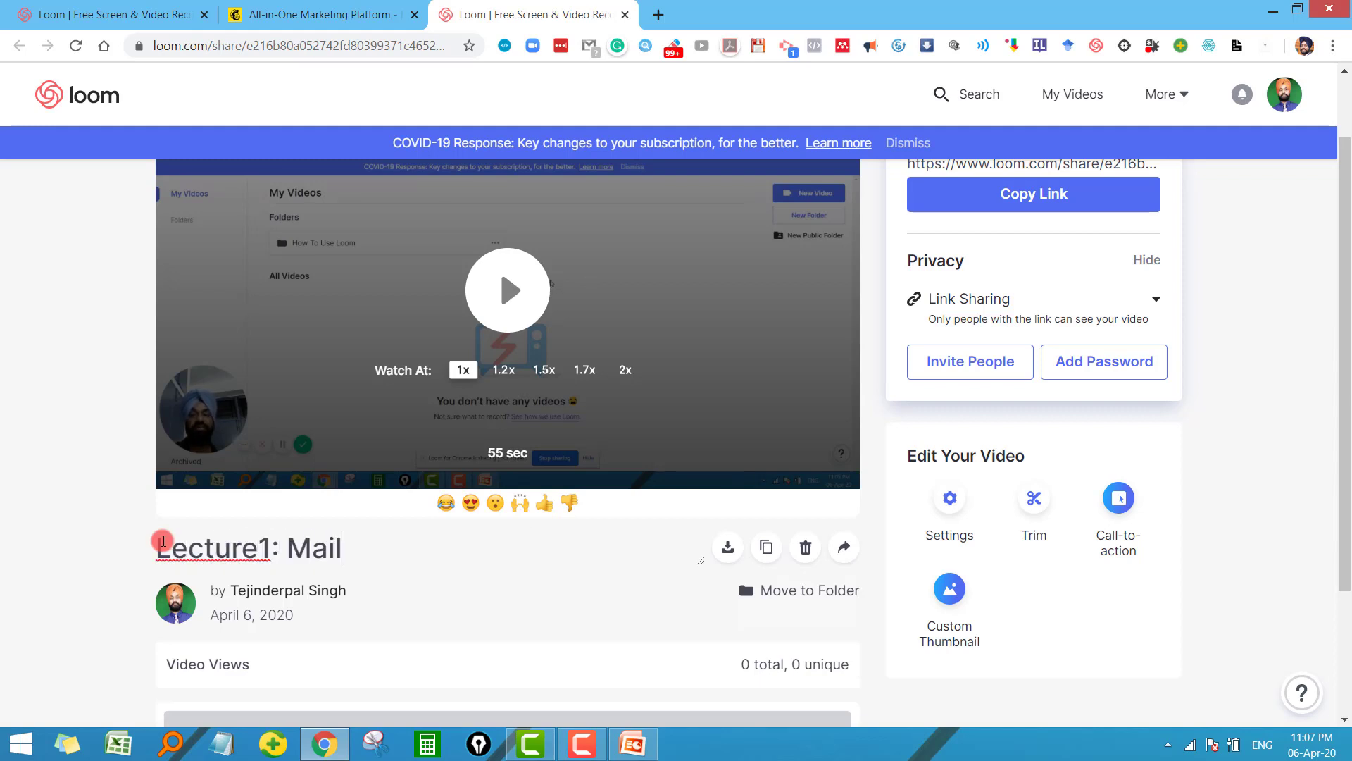
type("Chimp")
scroll(513, 519, "up", 1)
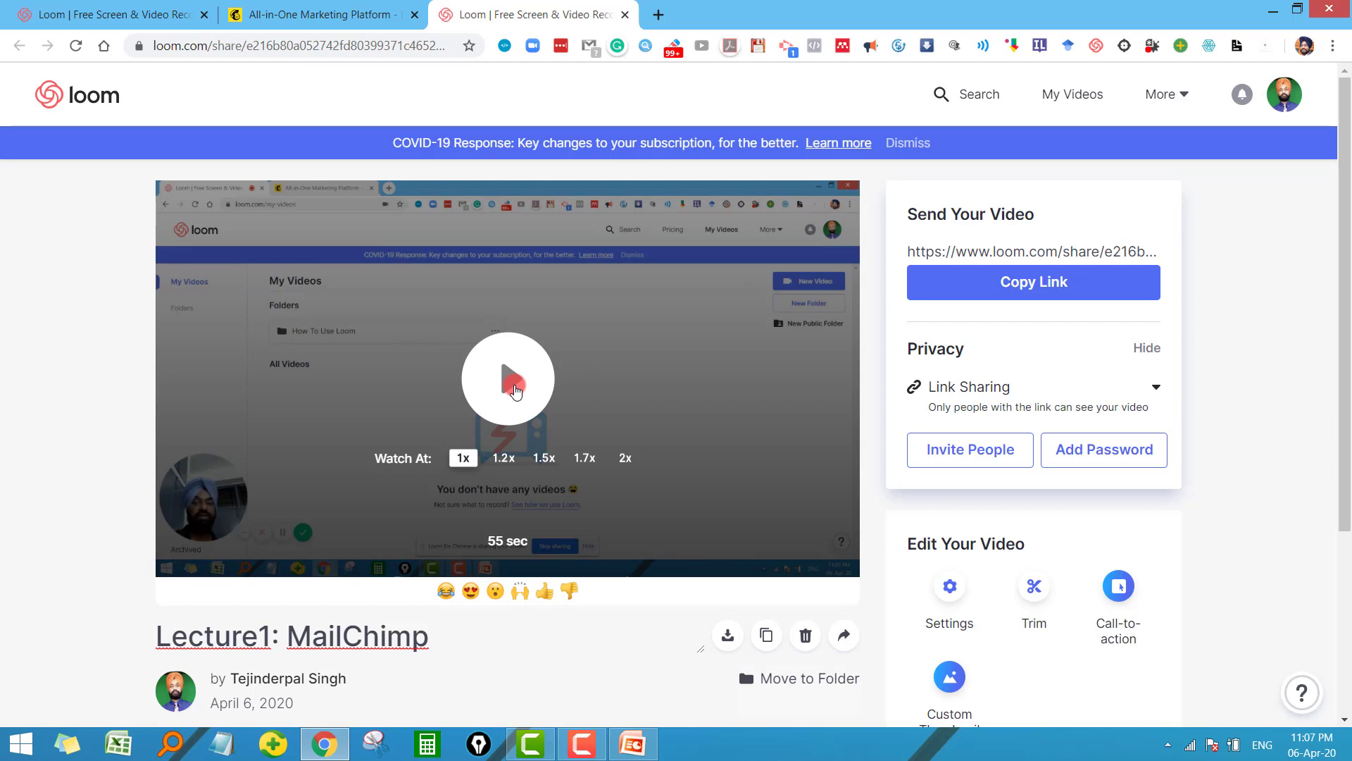
- Play the video, then scrub from about 0:09 and pause it at 0:12
left_click(515, 389)
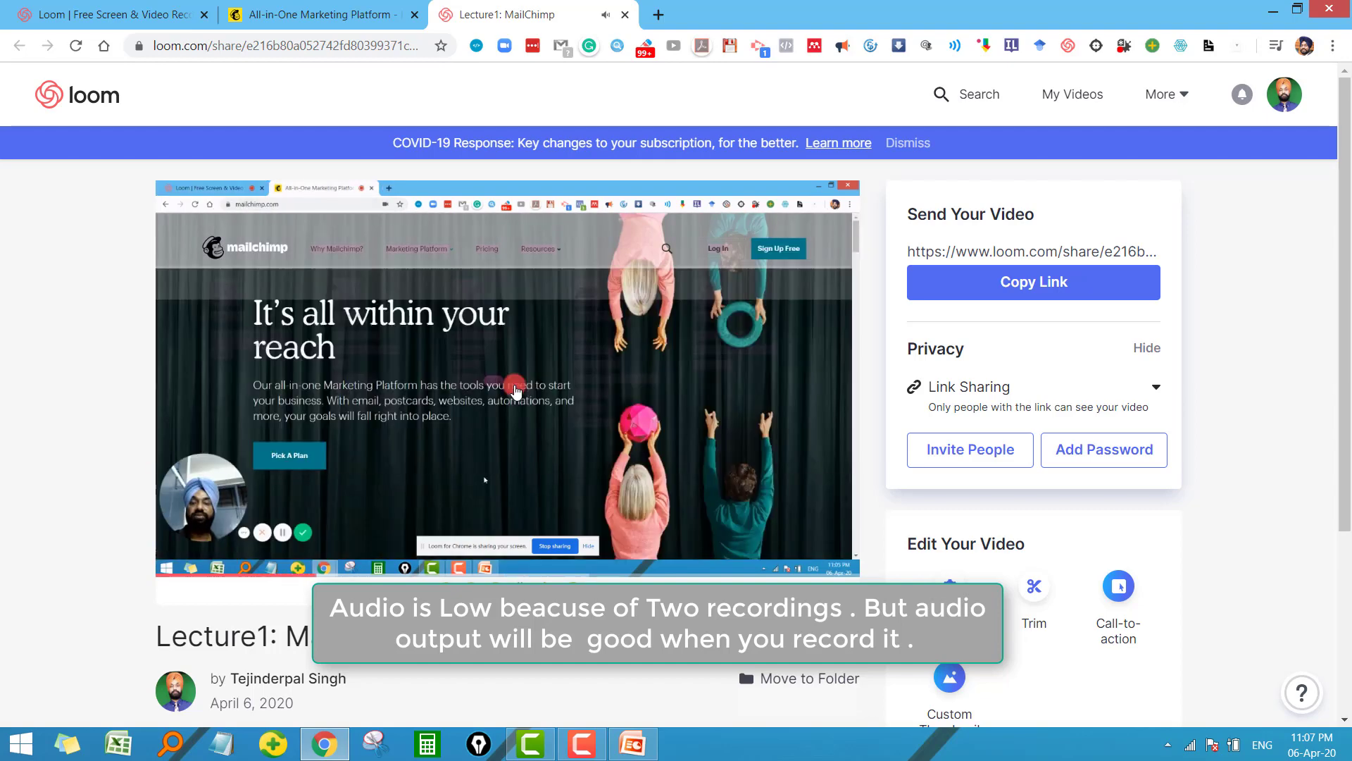
left_click(370, 418)
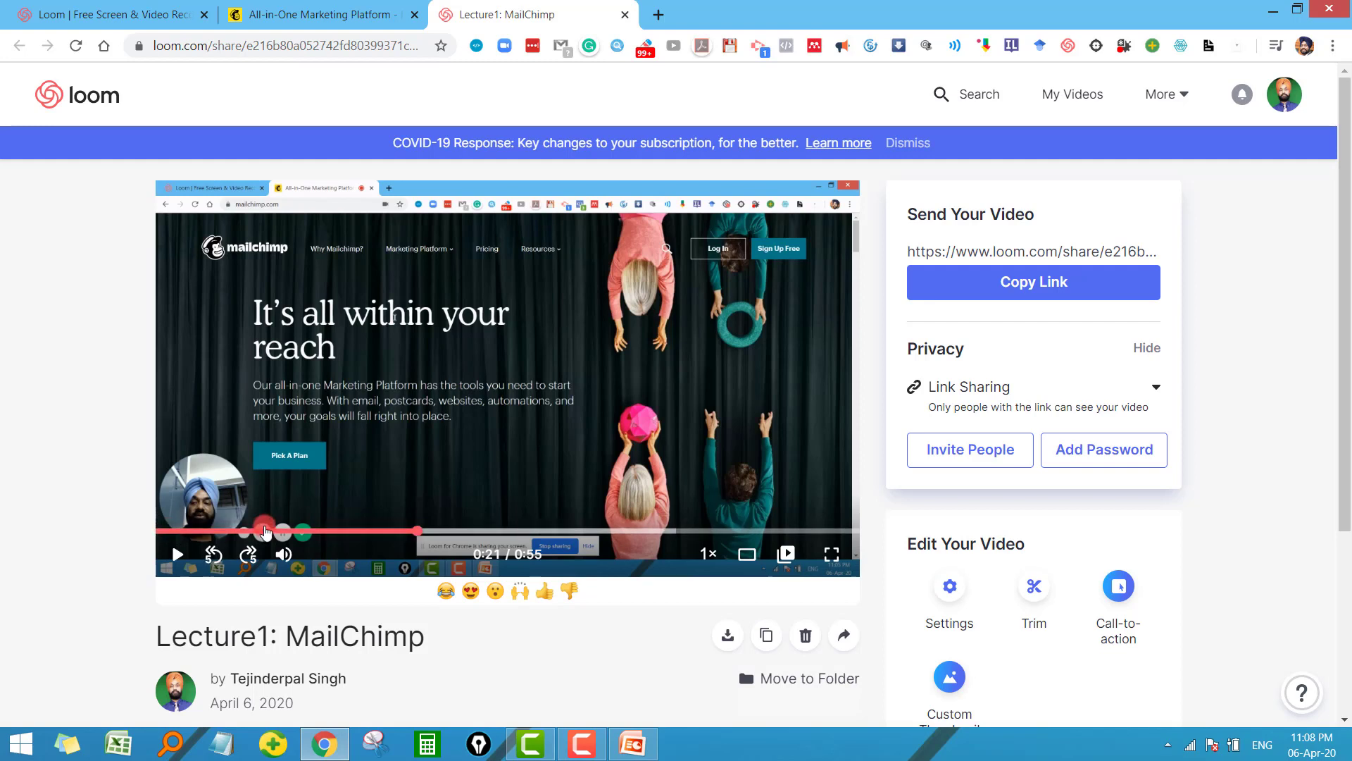
left_click(265, 531)
left_click_drag(265, 532, 301, 536)
left_click(179, 558)
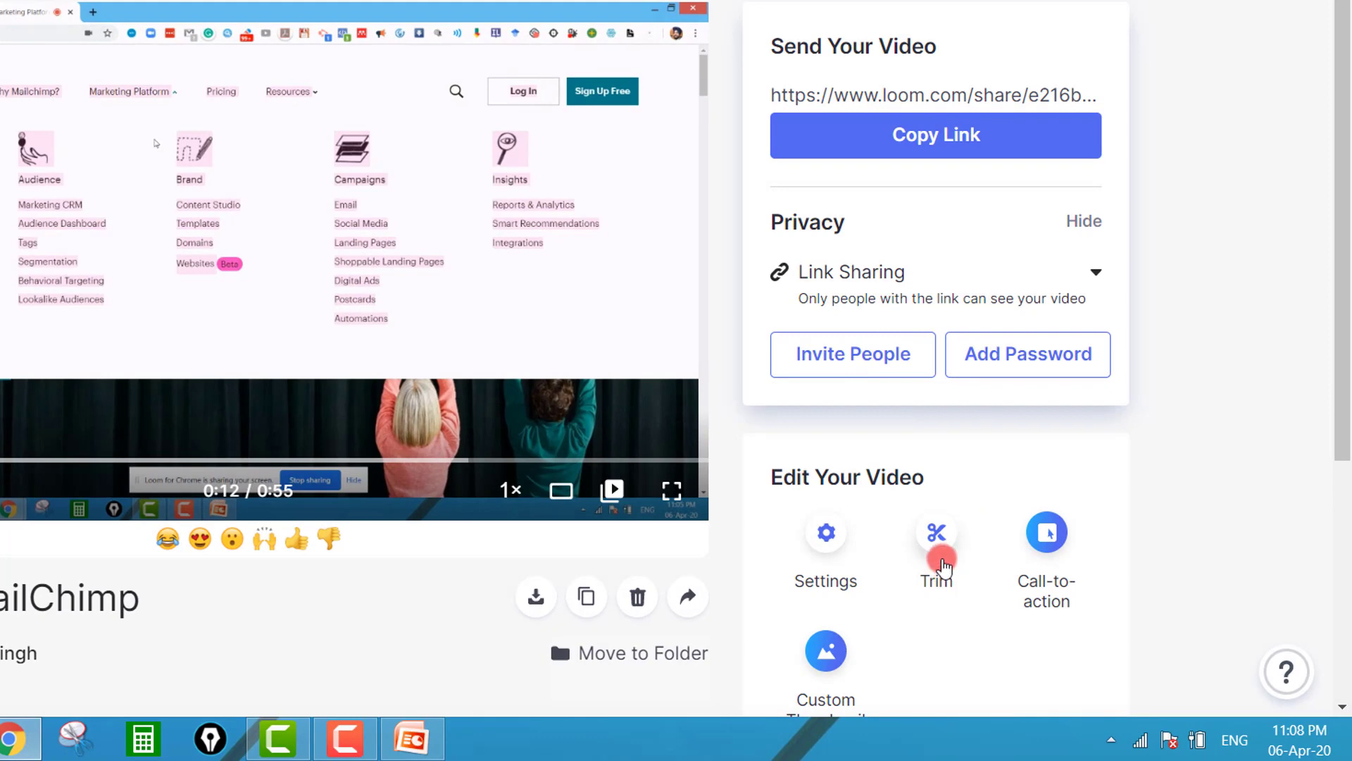
- In the trim editor, mark 0:00.0–0:10.6 and remove that opening section
left_click(941, 560)
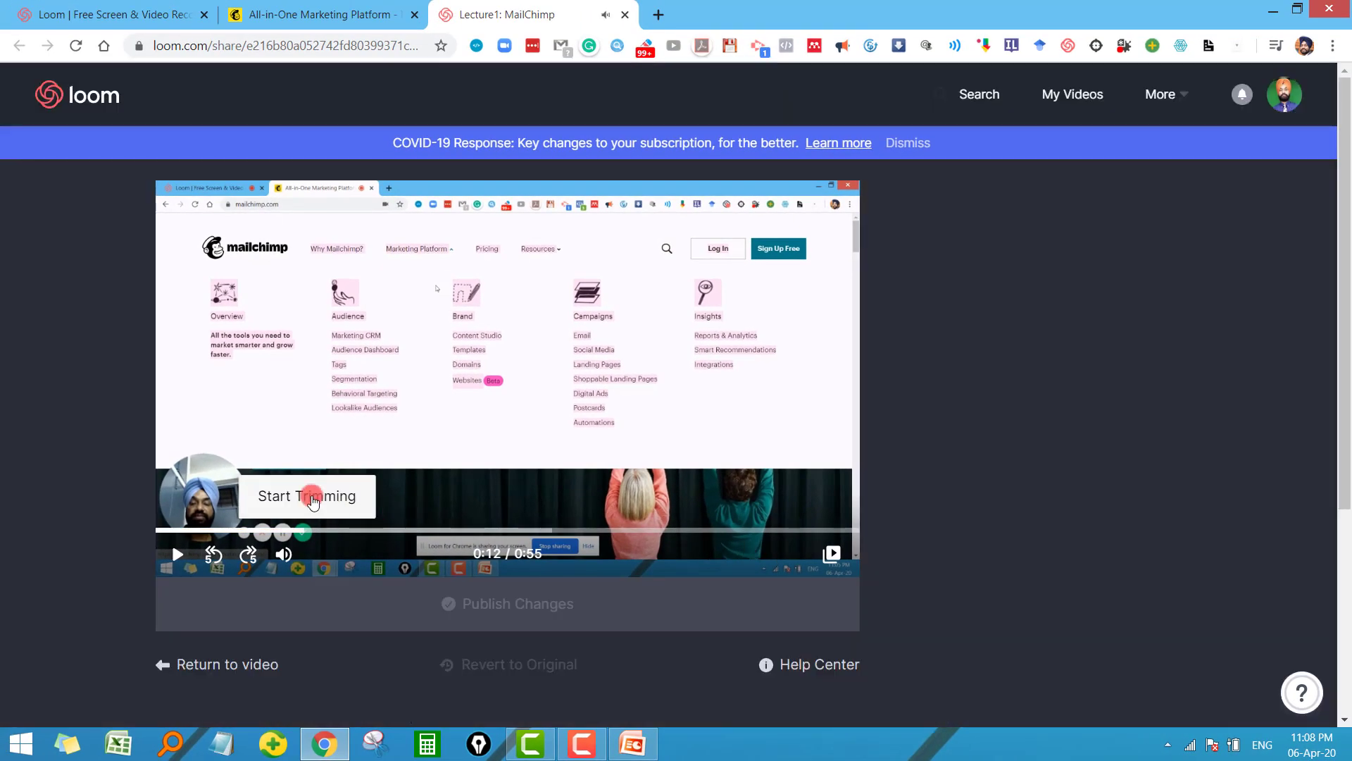
left_click(313, 501)
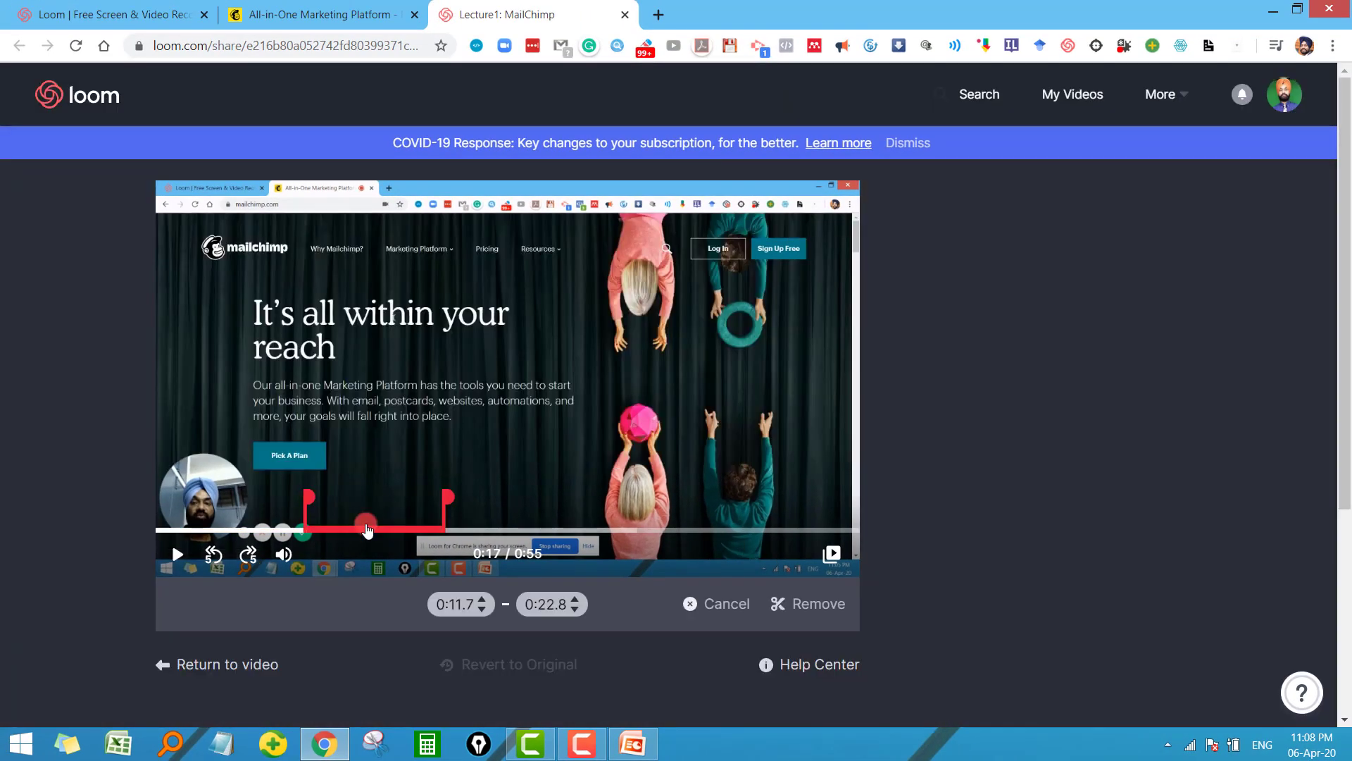
left_click_drag(311, 496, 159, 495)
mouse_move(451, 499)
left_mouse_down()
mouse_move(272, 499)
mouse_move(304, 499)
mouse_move(290, 499)
left_mouse_up()
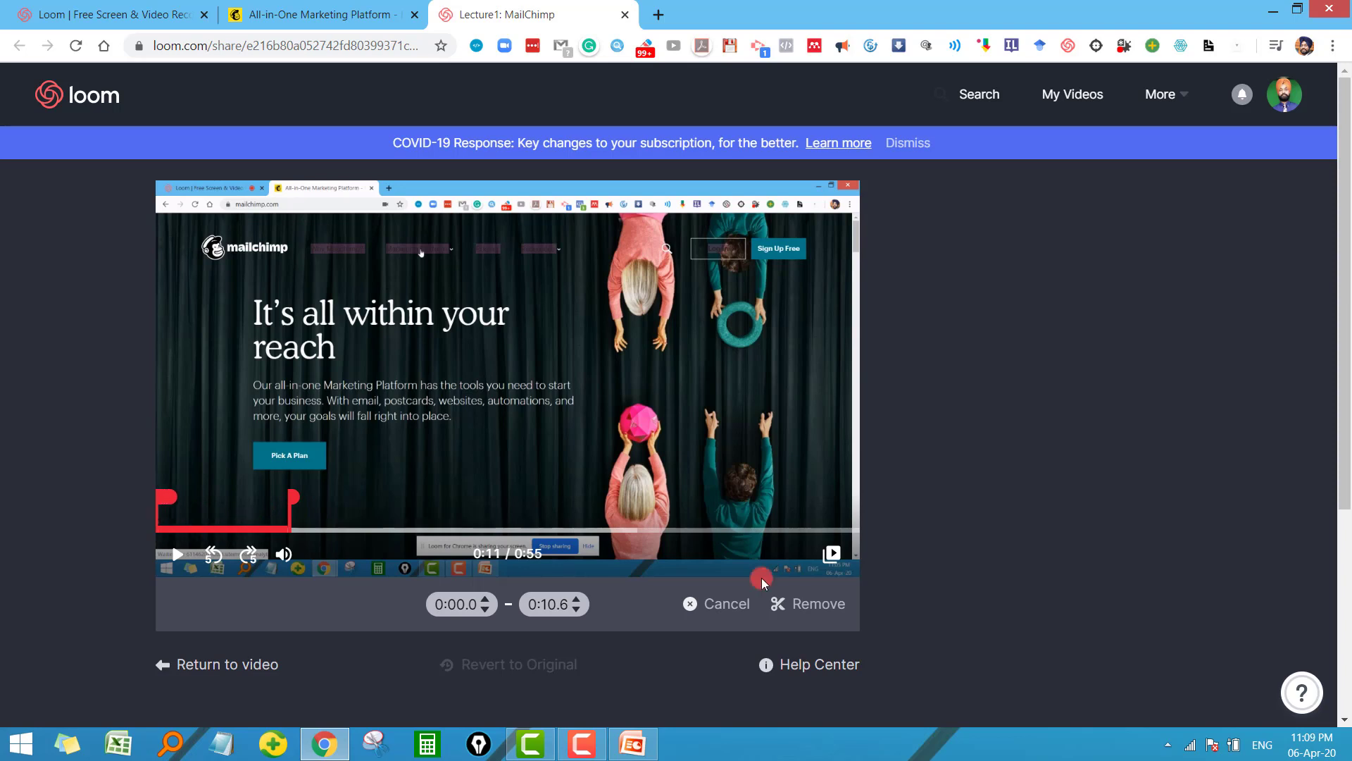
left_click(808, 605)
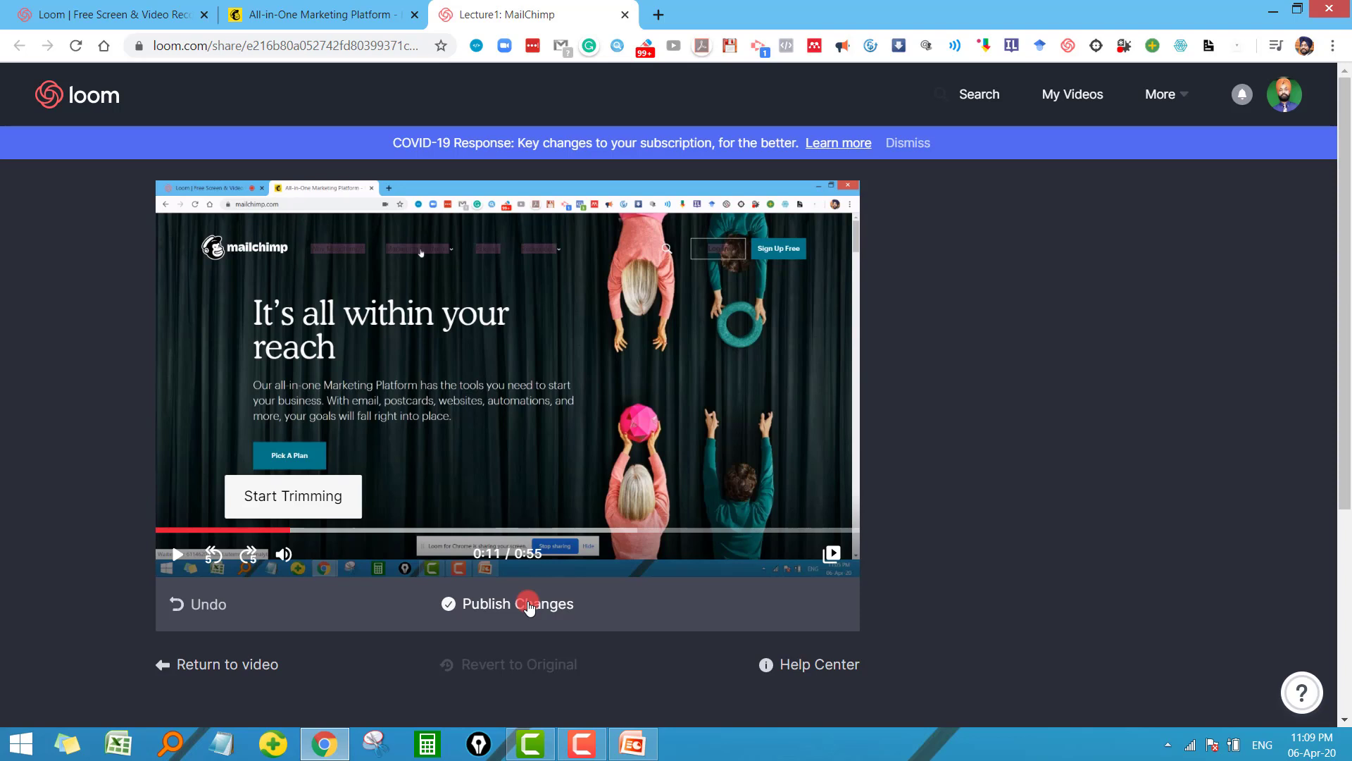
- Cut the closing 0:49.1–0:54.5 section and publish the trimmed 40-second video
left_click(301, 497)
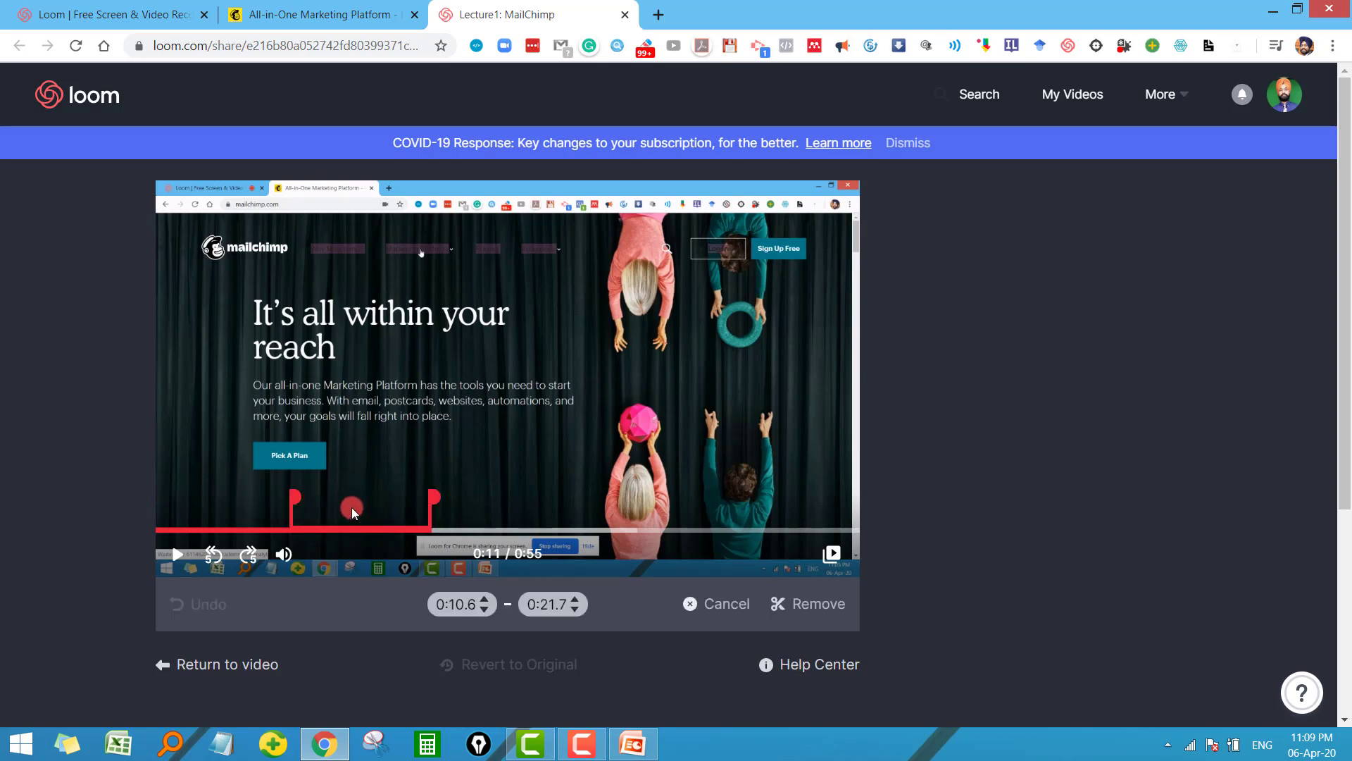
left_click_drag(431, 497, 745, 496)
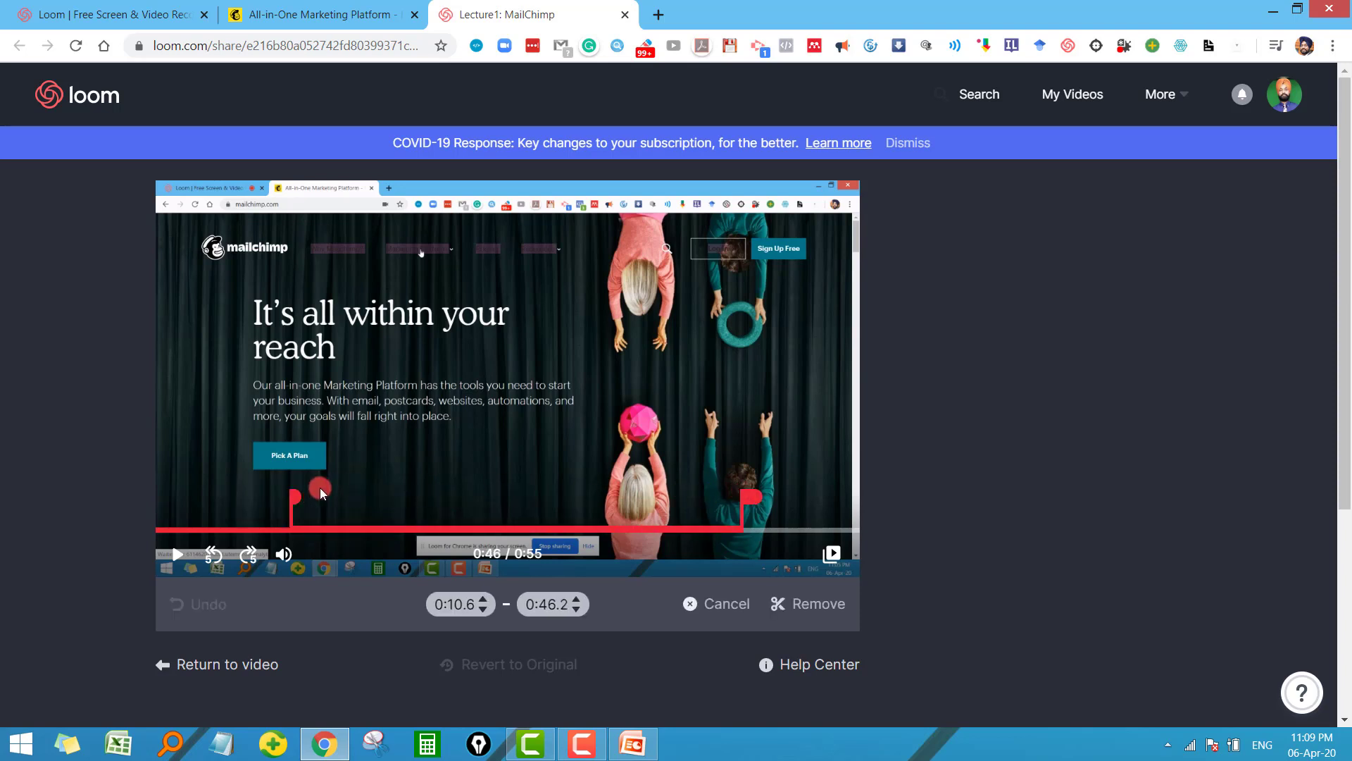
left_click_drag(293, 495, 847, 497)
left_click_drag(652, 497, 783, 496)
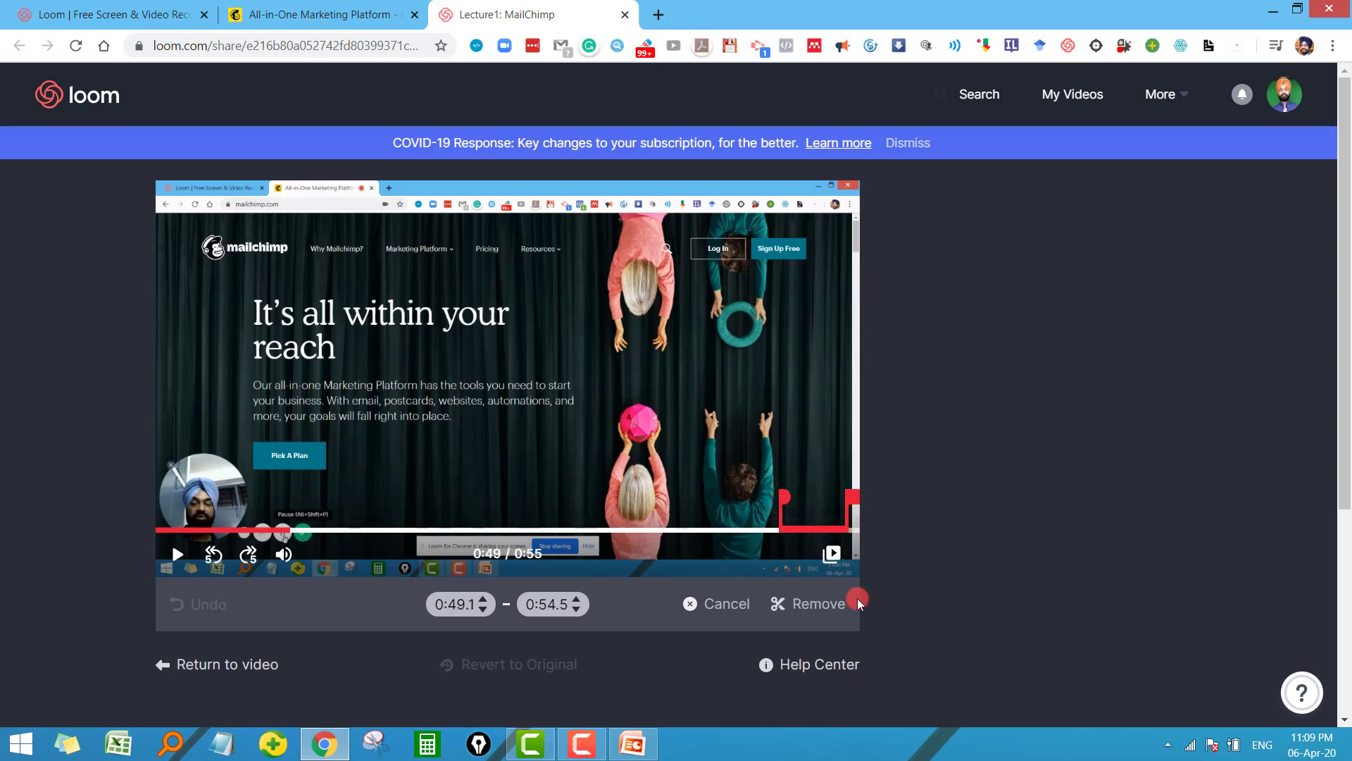
left_click(835, 606)
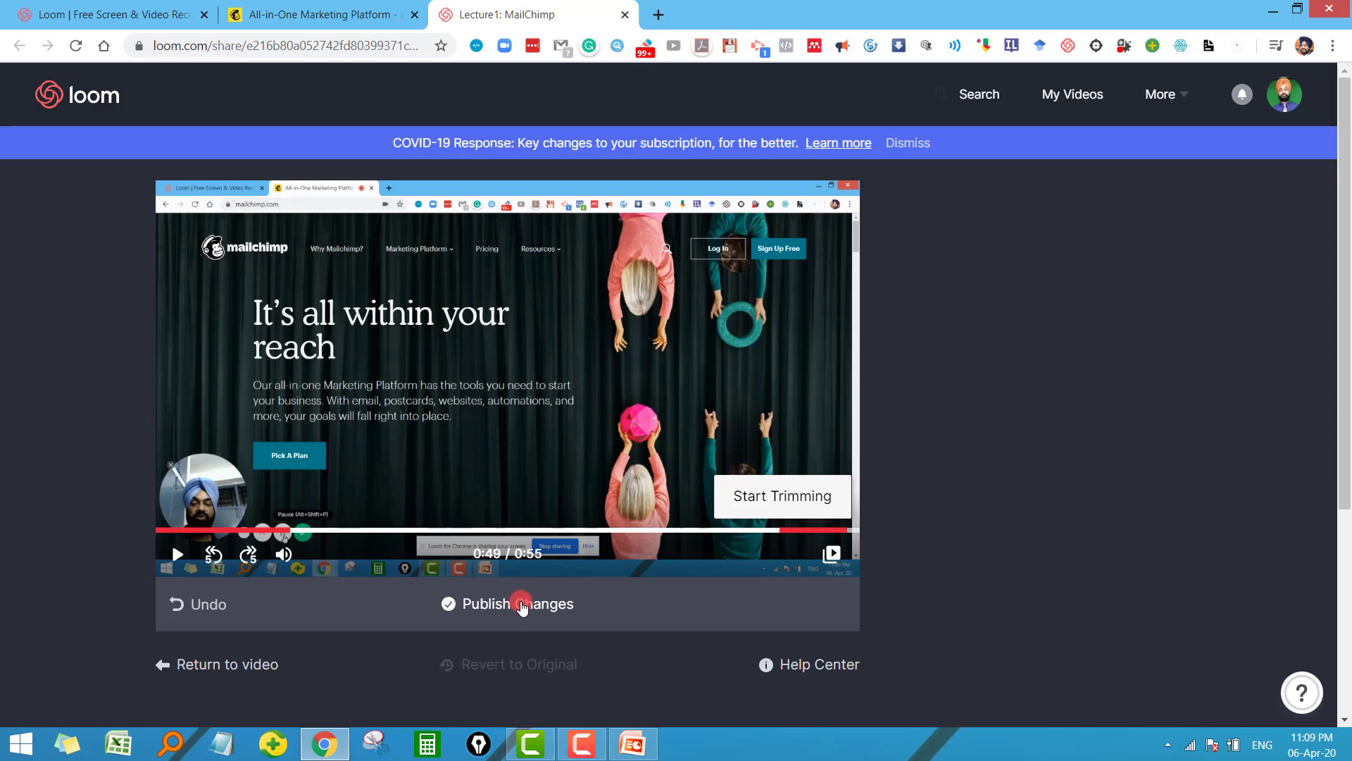
left_click(521, 605)
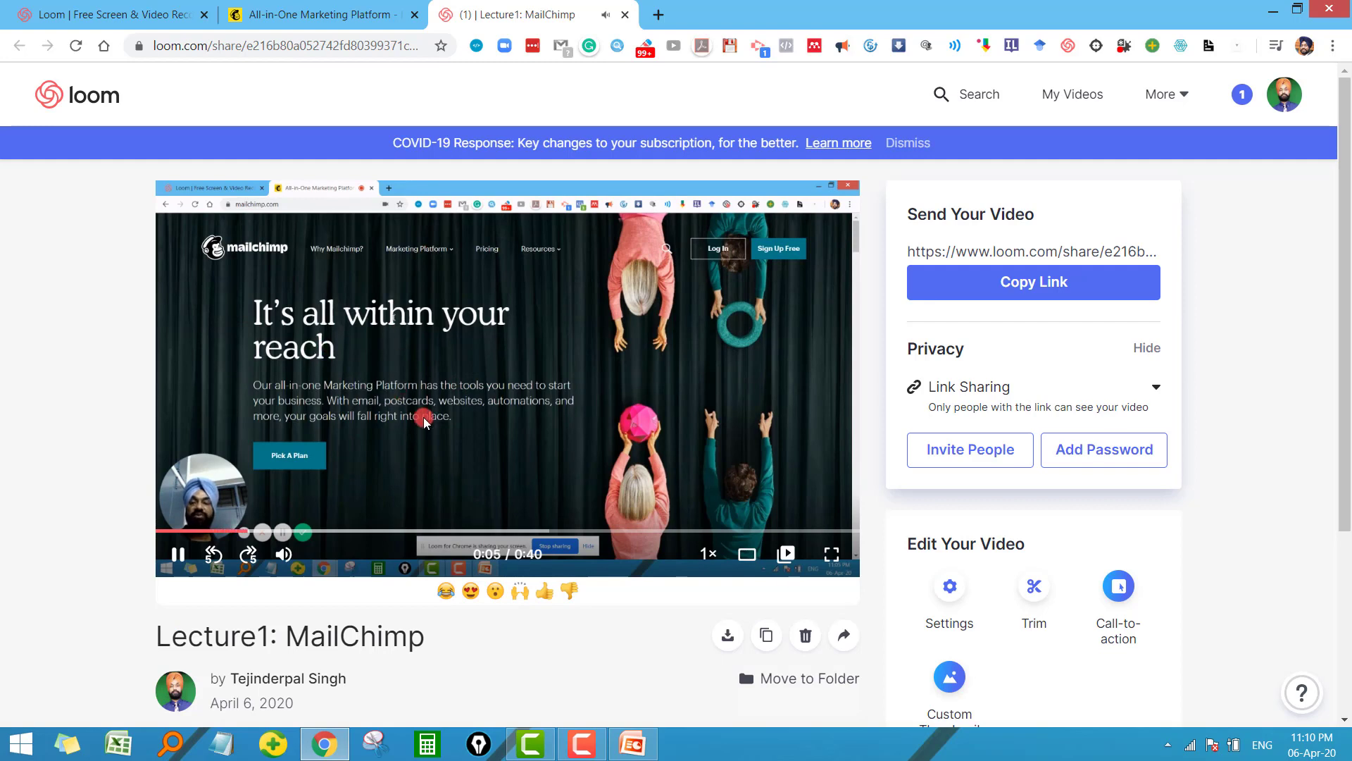
- Pause the trimmed 'Lecture1: MailChimp' video and select its full share link under Send Your Video
left_click(214, 517)
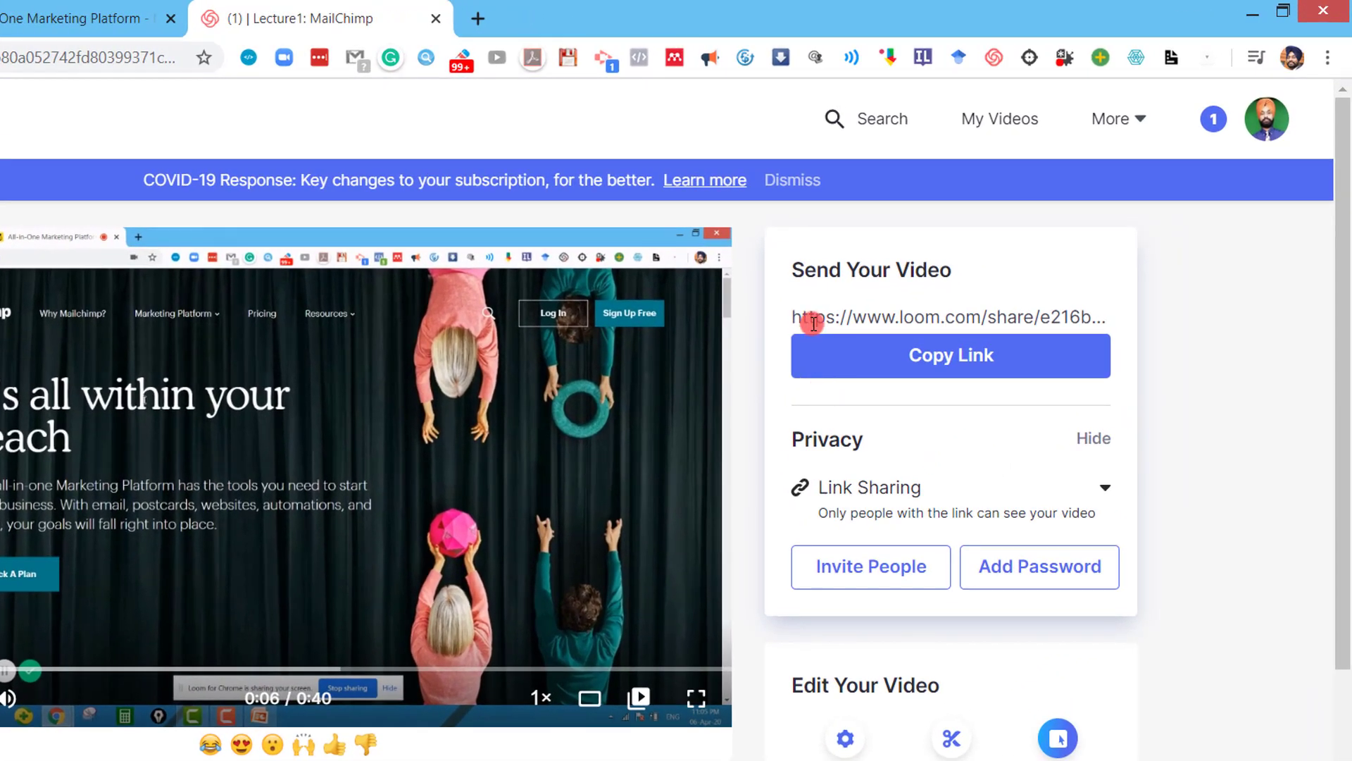
left_click_drag(793, 316, 1113, 319)
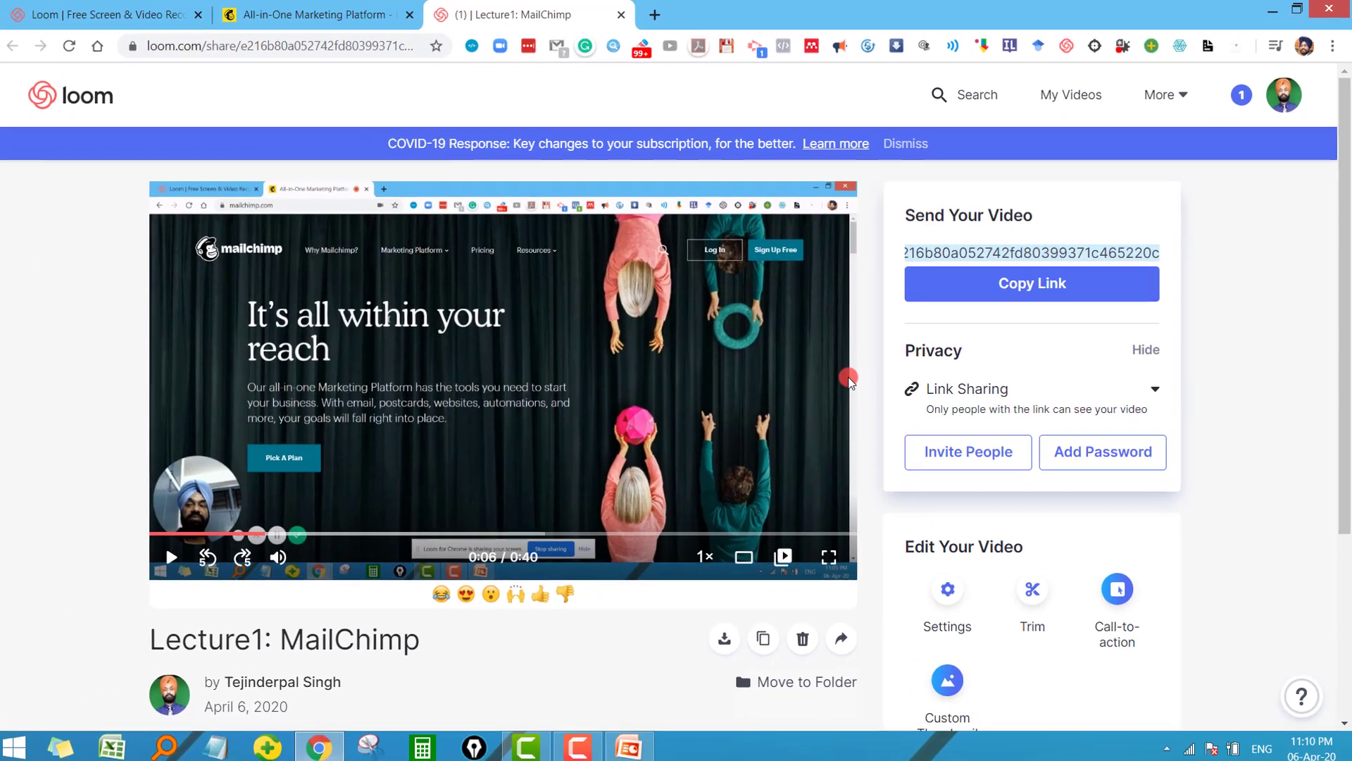
scroll(617, 443, "down", 4)
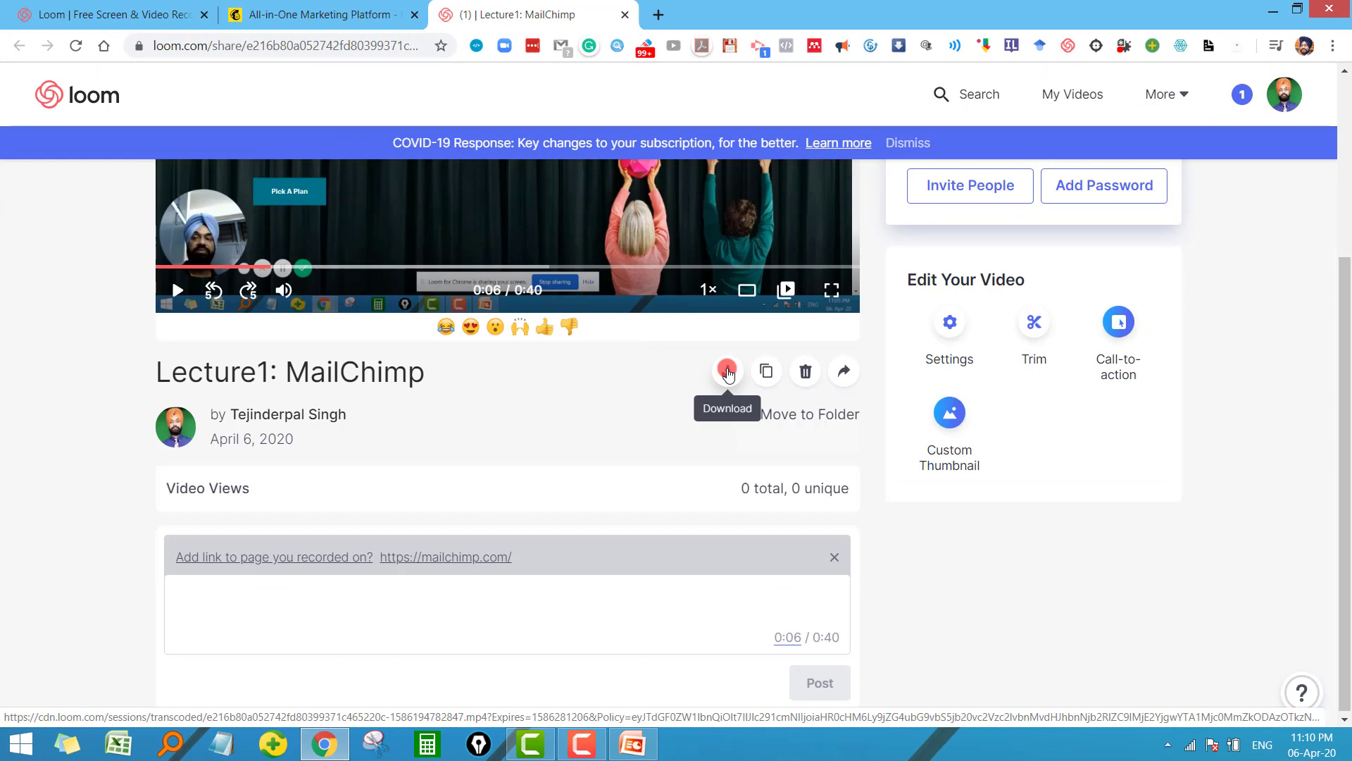
scroll(665, 329, "up", 3)
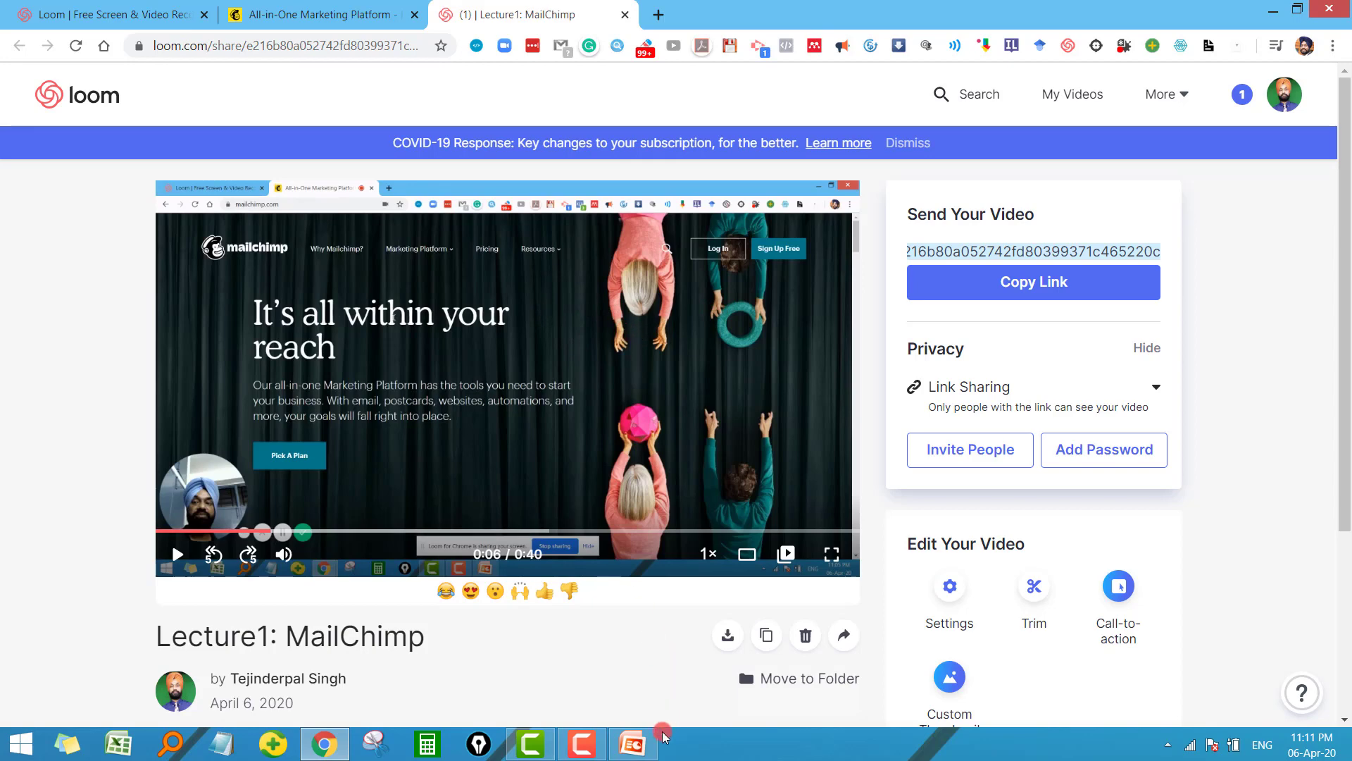
left_click(654, 750)
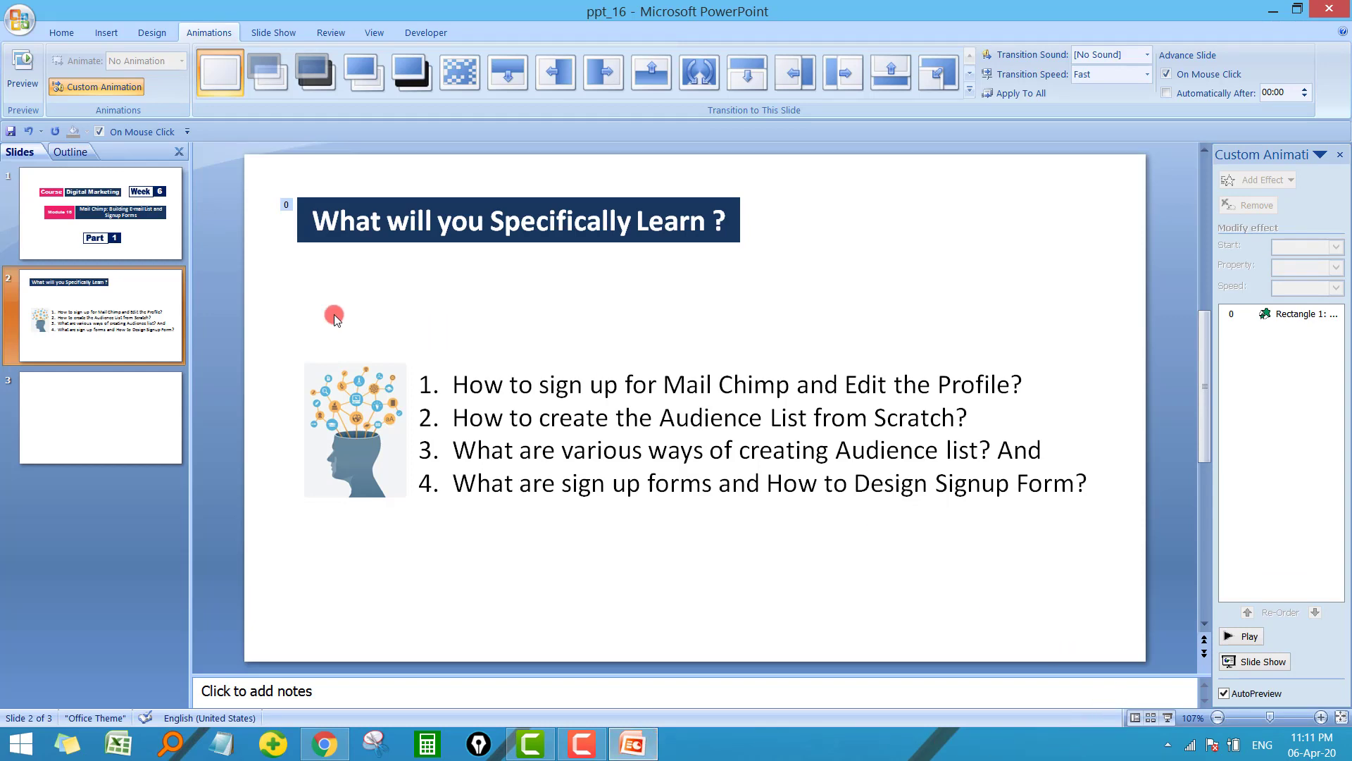
left_click(176, 235)
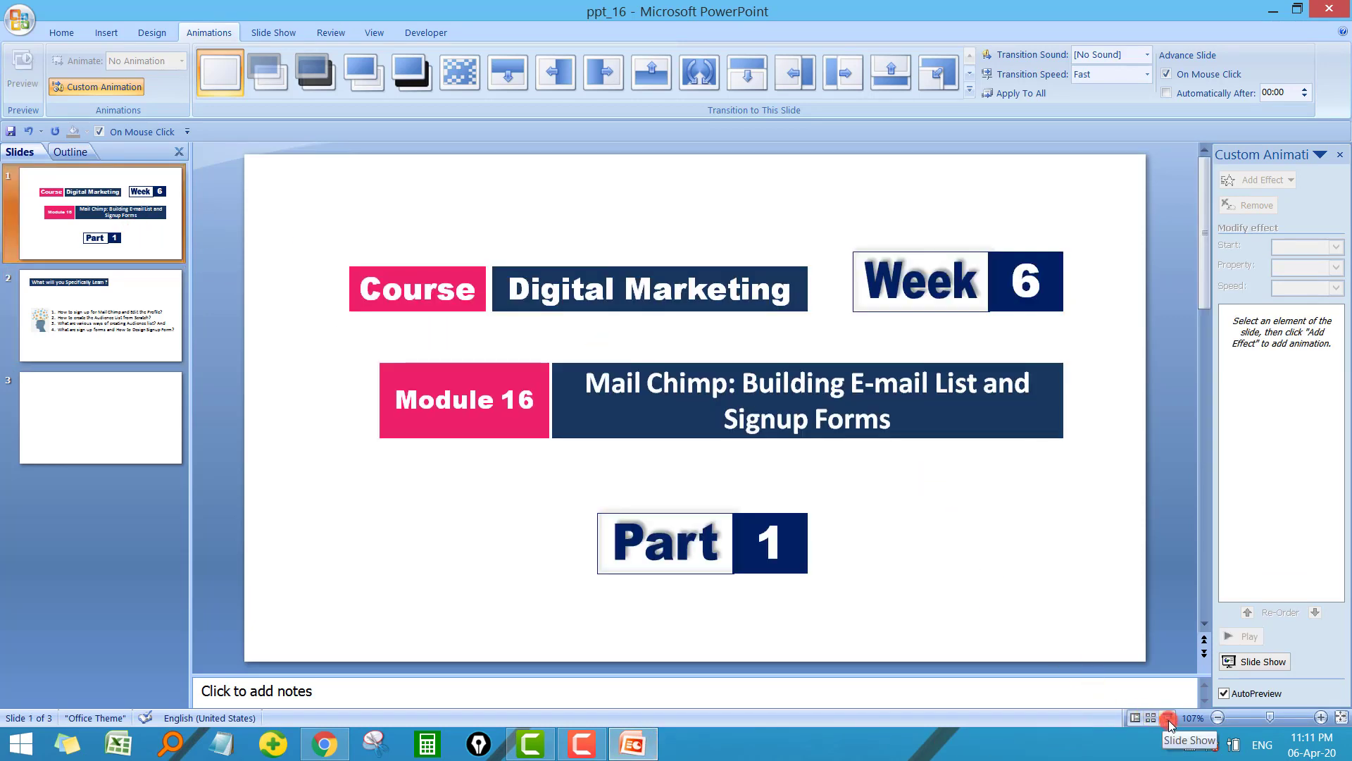